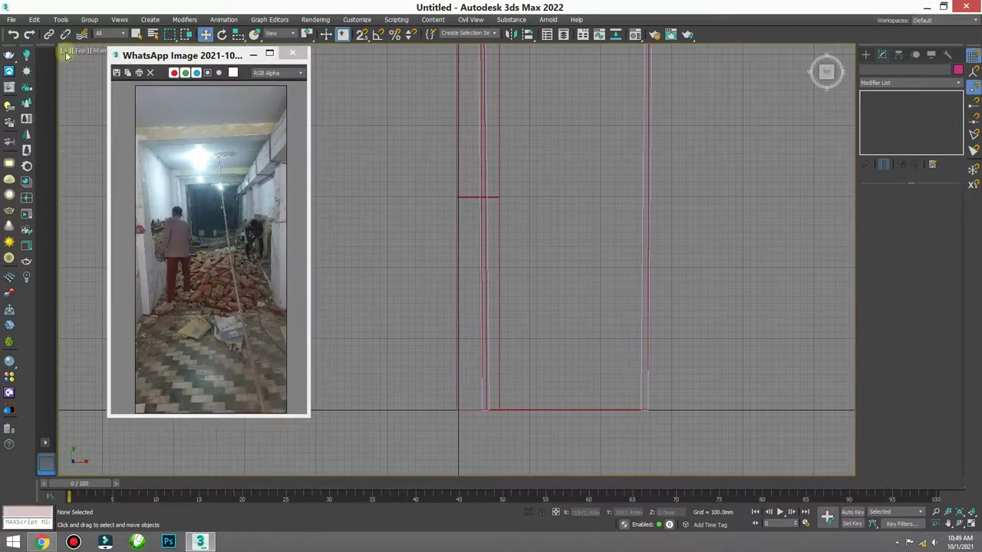
Step: Open the WhatsApp floor plan sketch image with View Image File
left_click(14, 20)
left_click(33, 96)
double_click(134, 88)
Step: Arrange the sketch window on the right and the site photo window on the left
left_click_drag(723, 96, 790, 81)
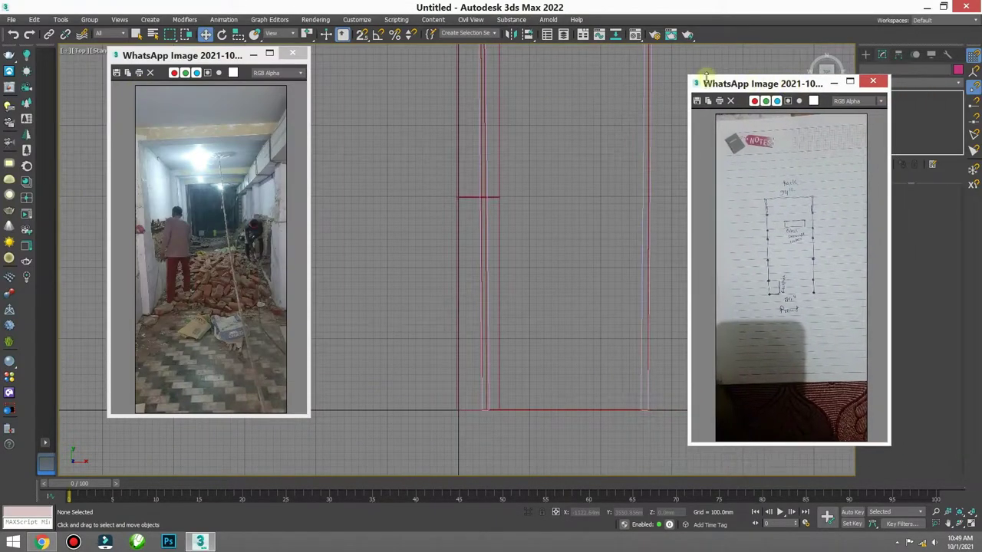
left_click_drag(690, 73, 778, 209)
scroll(815, 369, "up", 2)
left_click_drag(816, 369, 801, 317)
left_click_drag(192, 55, 136, 115)
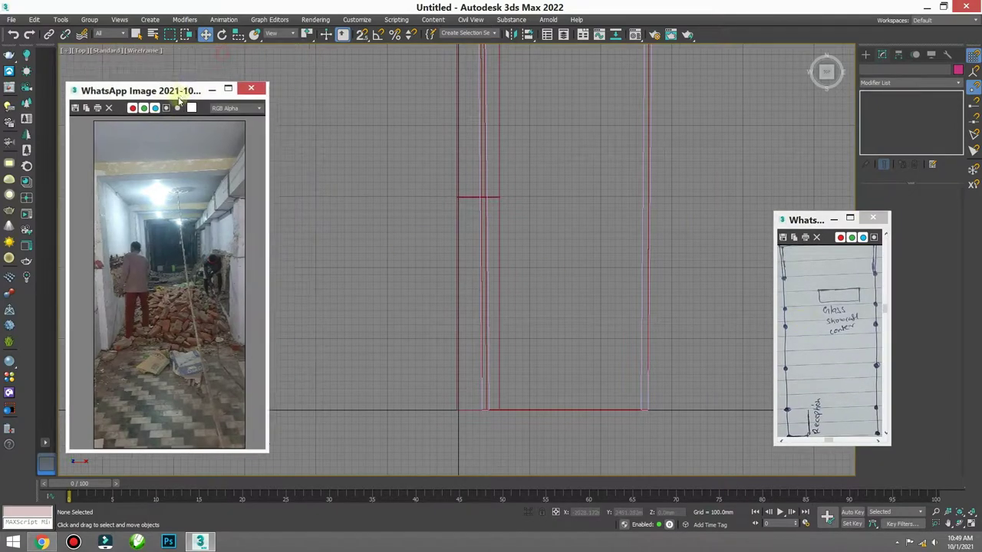
middle_click_drag(494, 276, 432, 304)
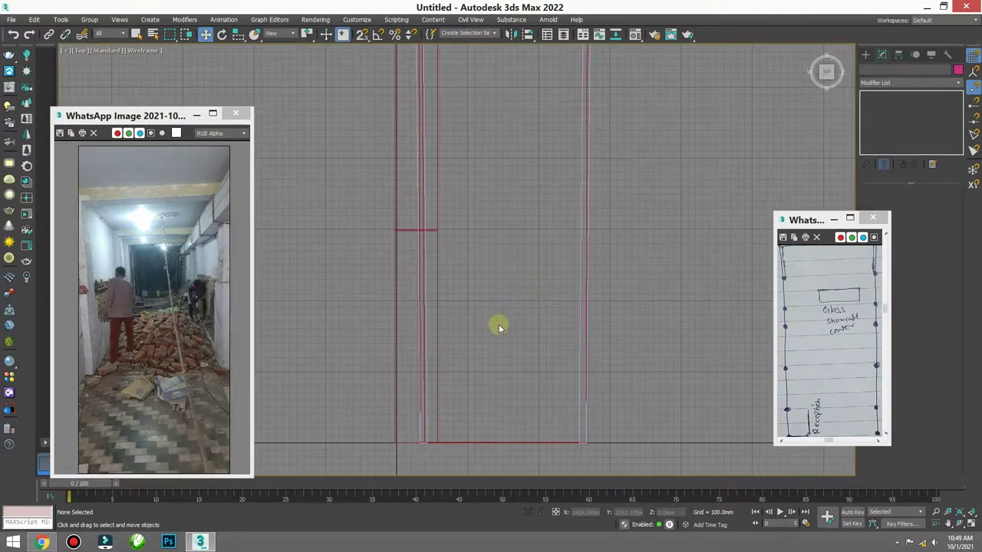
Step: Zoom and pan the Top viewport to re-centre the walls
scroll(500, 292, "up", 1)
scroll(461, 307, "up", 2)
scroll(98, 328, "up", 3)
scroll(97, 344, "down", 2)
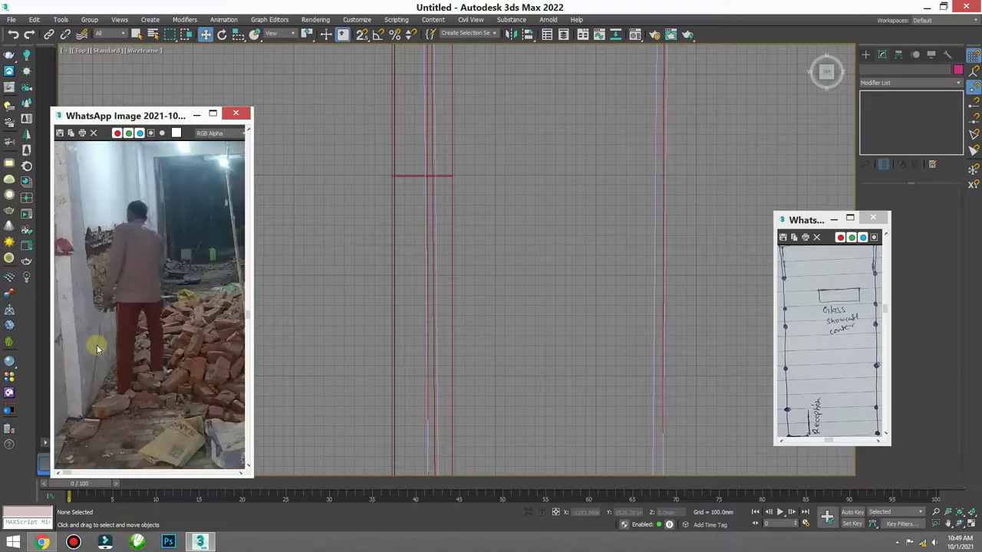
scroll(96, 344, "down", 1)
scroll(211, 354, "up", 2)
scroll(120, 366, "up", 1)
scroll(121, 366, "down", 3)
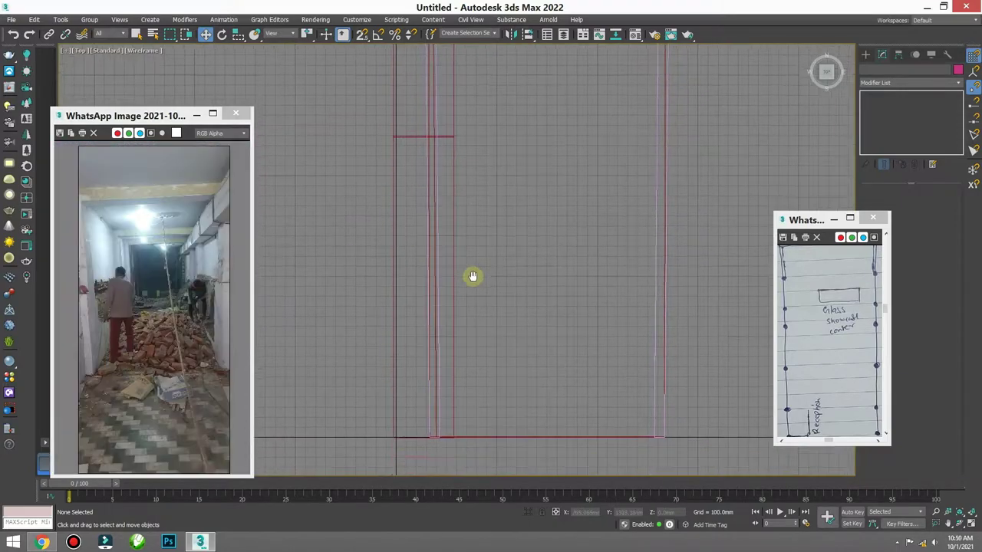
scroll(471, 276, "down", 1)
scroll(486, 302, "up", 2)
mouse_move(494, 197)
middle_mouse_down()
mouse_move(492, 275)
mouse_move(479, 290)
middle_mouse_up()
Step: Draw the three-sided frame line in Front view with vertex snapping enabled
key("f")
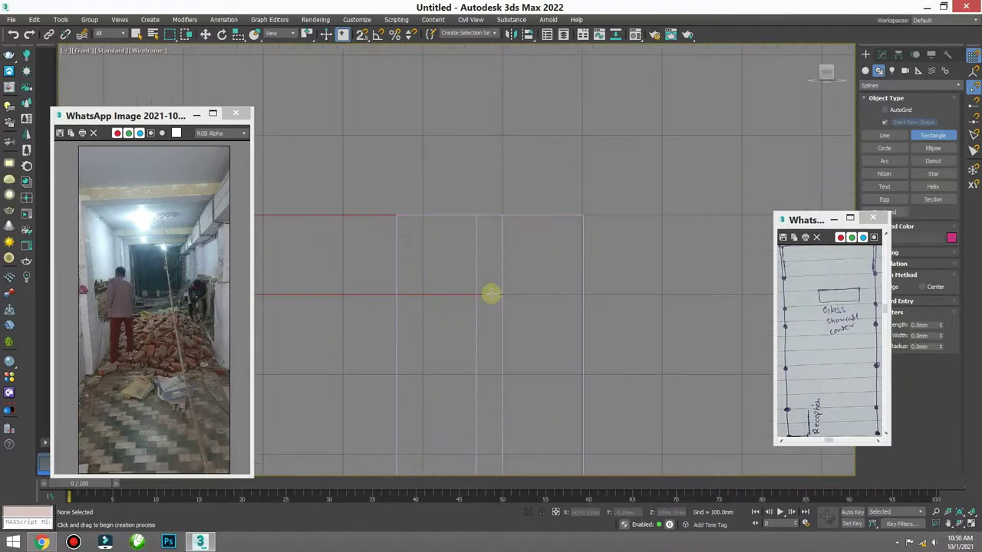
scroll(454, 254, "up", 3)
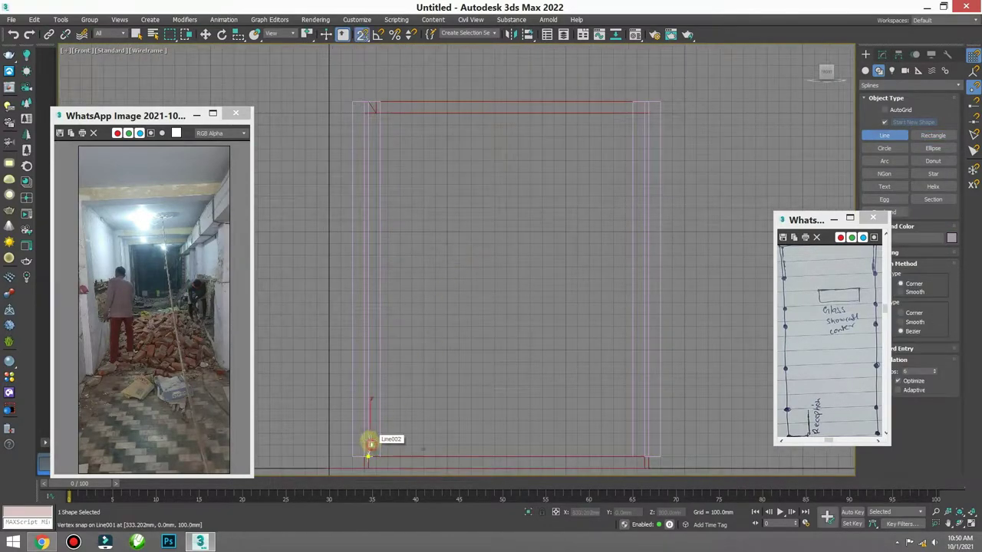
left_click(363, 101)
right_click(422, 199)
right_click(361, 33)
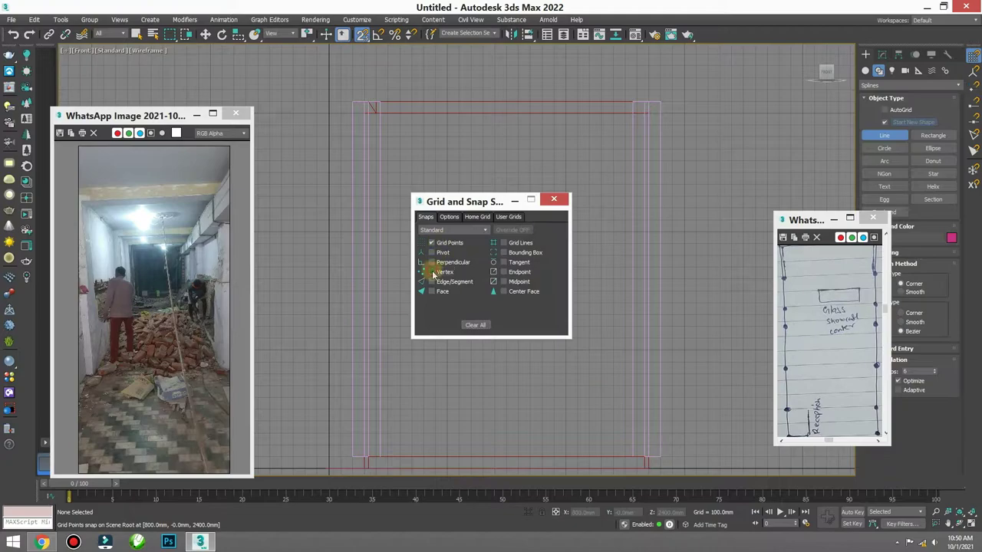
left_click(569, 196)
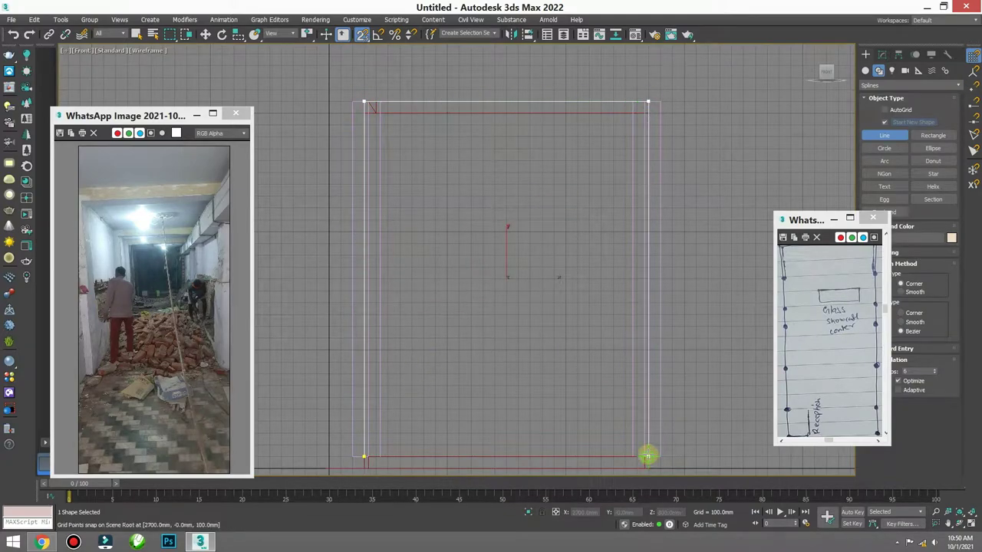
key("w")
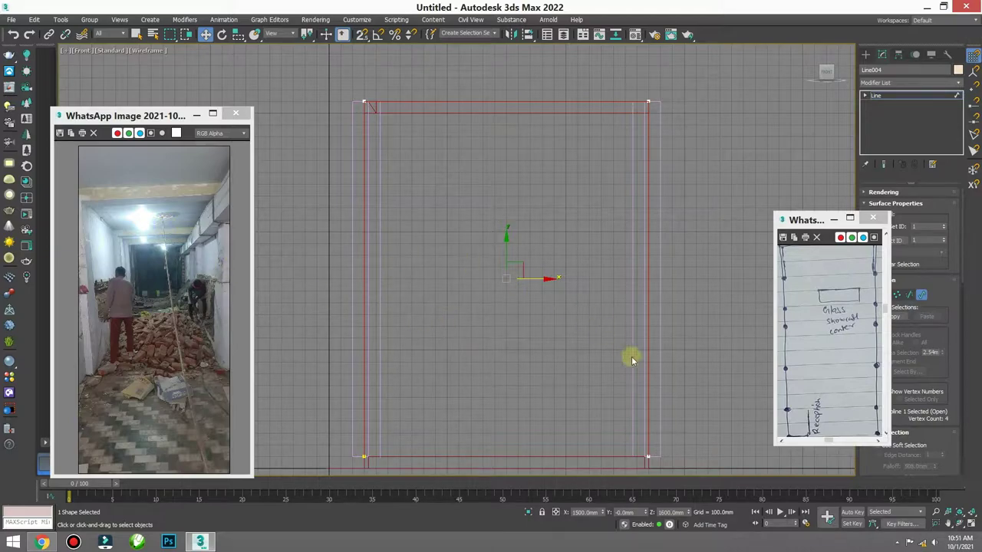
key("s")
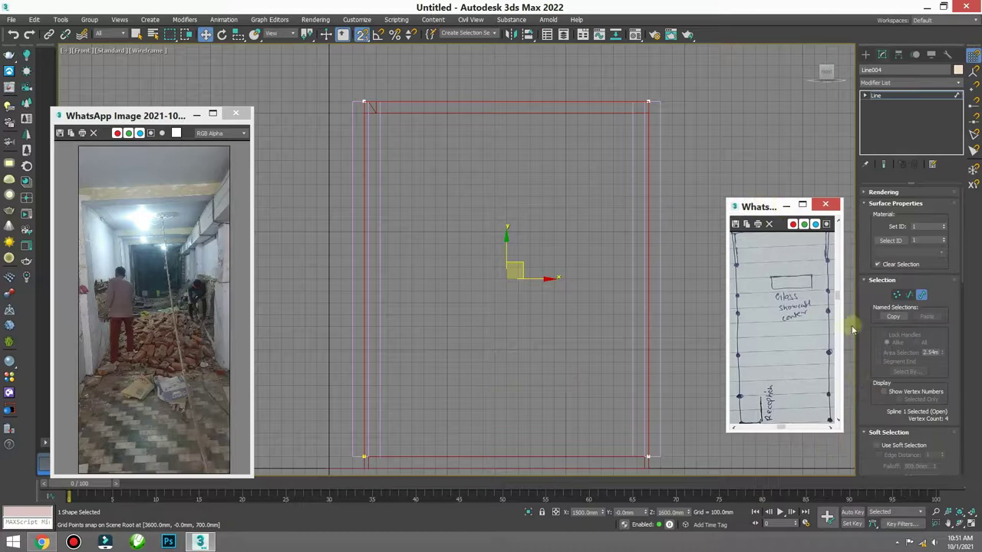
Step: Outline the frame line into a thick band and apply an Extrude modifier
scroll(869, 351, "down", 10)
left_click(890, 472)
key("Return")
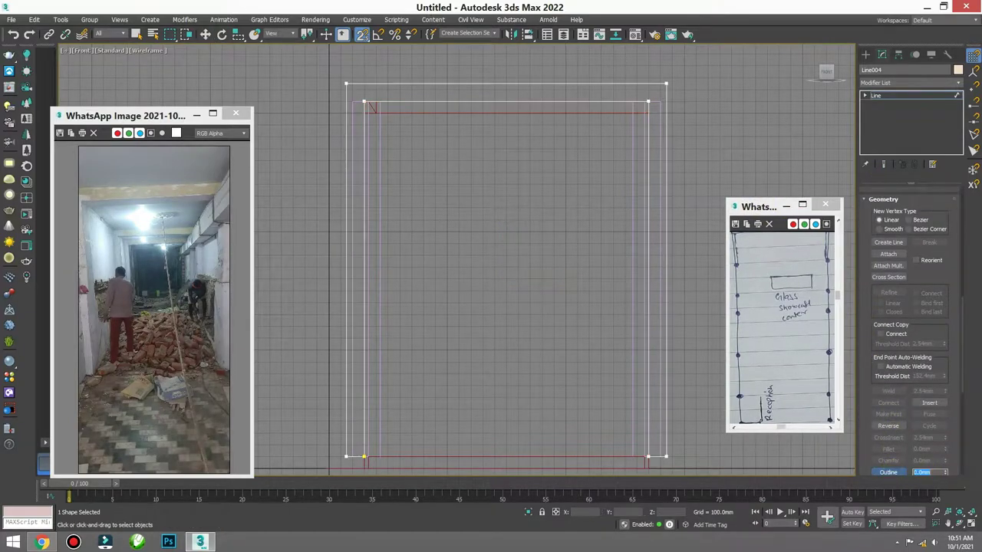
left_click(937, 471)
left_click_drag(460, 219, 465, 293)
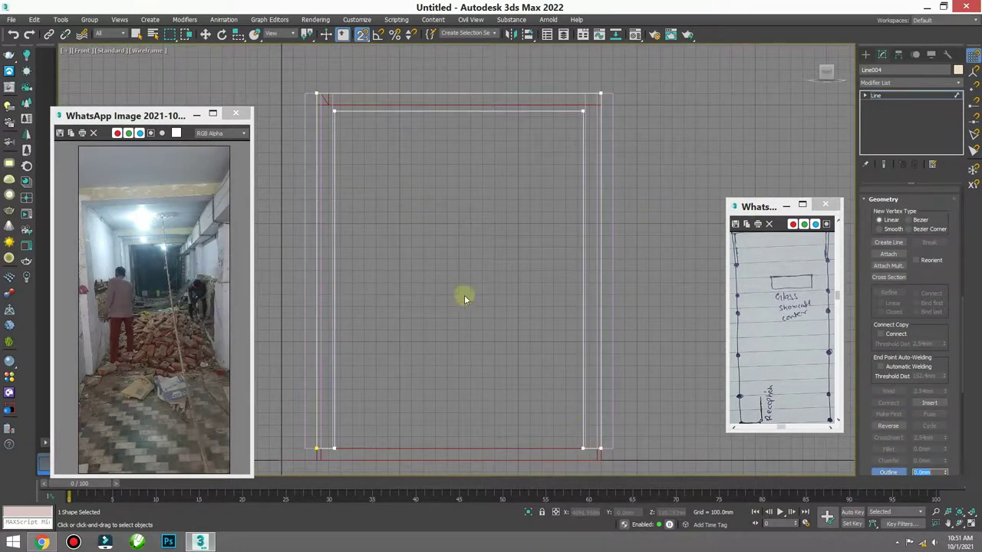
middle_click_drag(465, 294, 451, 263)
left_click(894, 83)
left_click(894, 92)
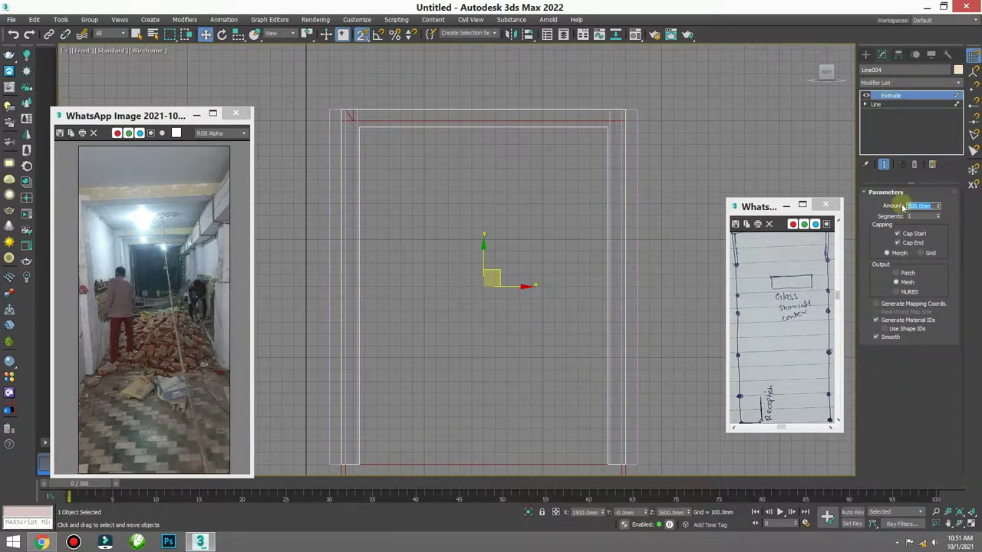
Step: In Top view, move the frame and Shift-drag copies at intervals up the corridor
key("t")
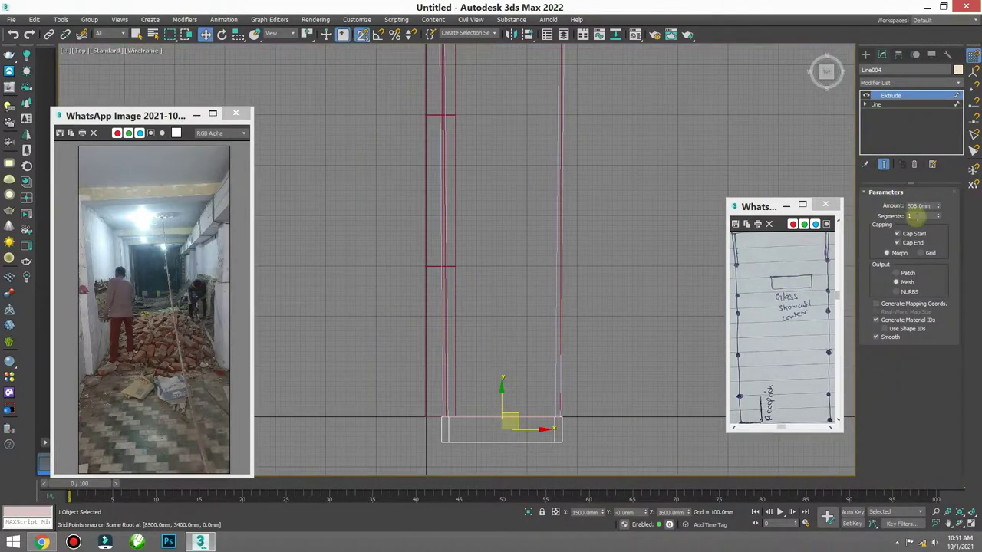
left_click_drag(501, 400, 504, 259)
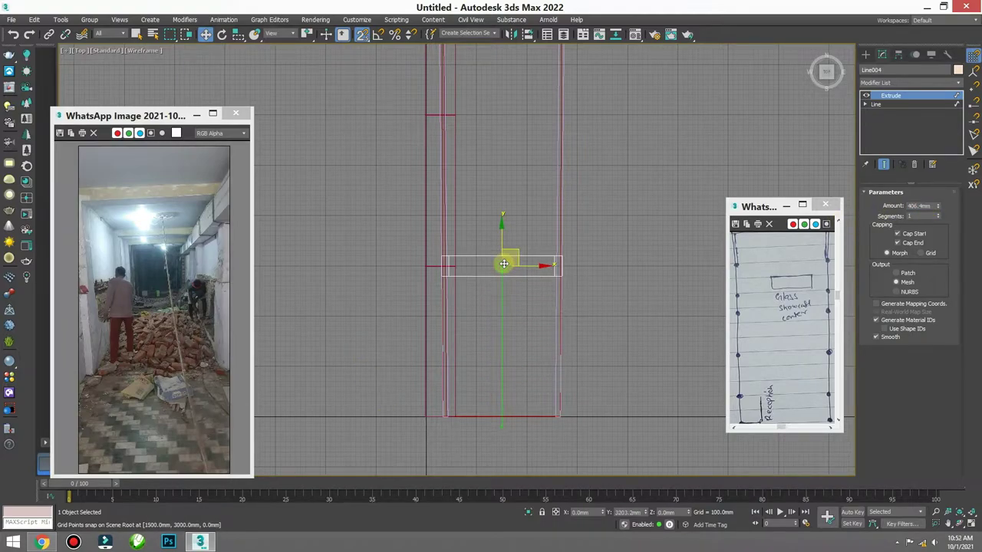
scroll(506, 232, "up", 2)
middle_click_drag(476, 206, 491, 263)
left_click_drag(514, 325, 512, 98, "shift")
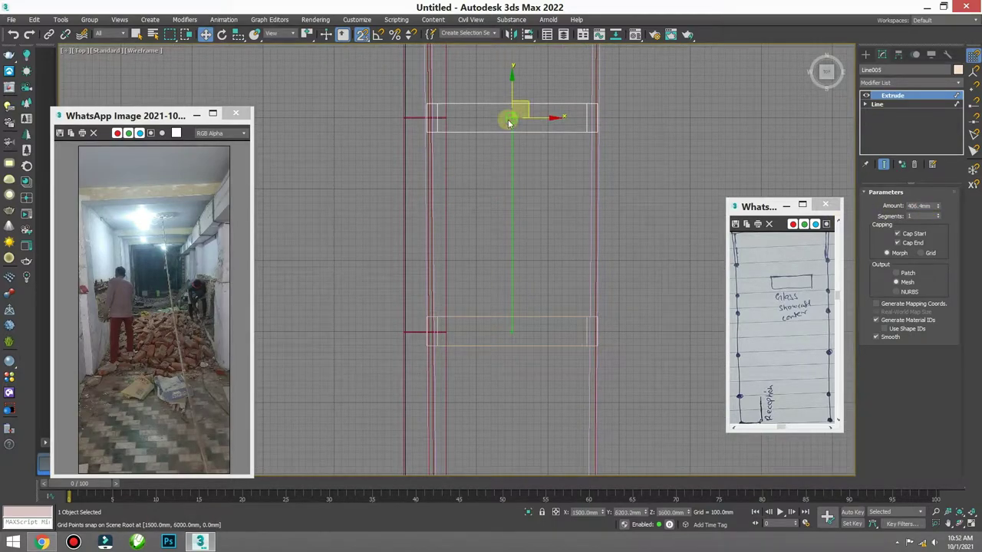
middle_click_drag(508, 123, 482, 460)
scroll(480, 302, "down", 2)
mouse_move(499, 395)
left_mouse_down("shift")
mouse_move(483, 324)
mouse_move(501, 252)
mouse_move(497, 196)
left_mouse_up("shift")
left_click(492, 316)
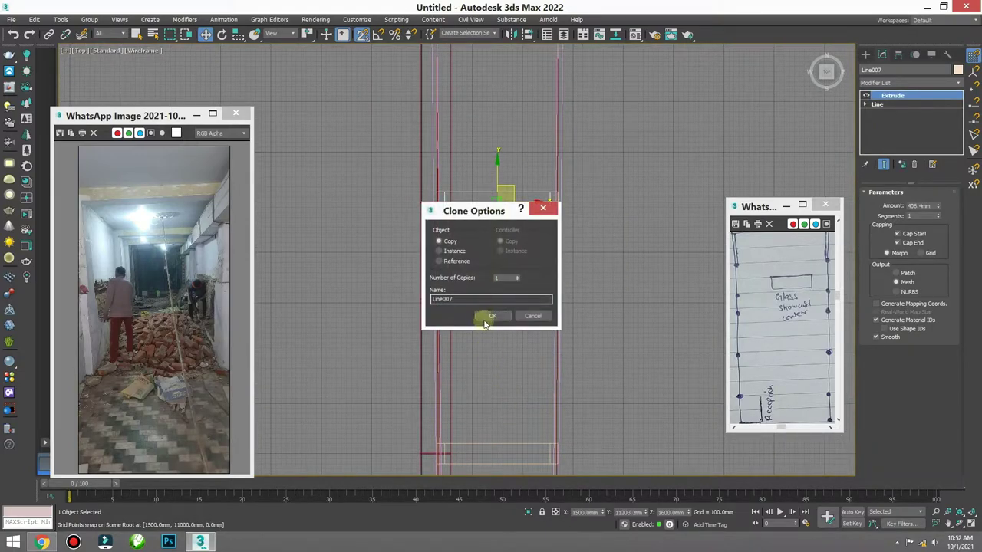
left_click(488, 317)
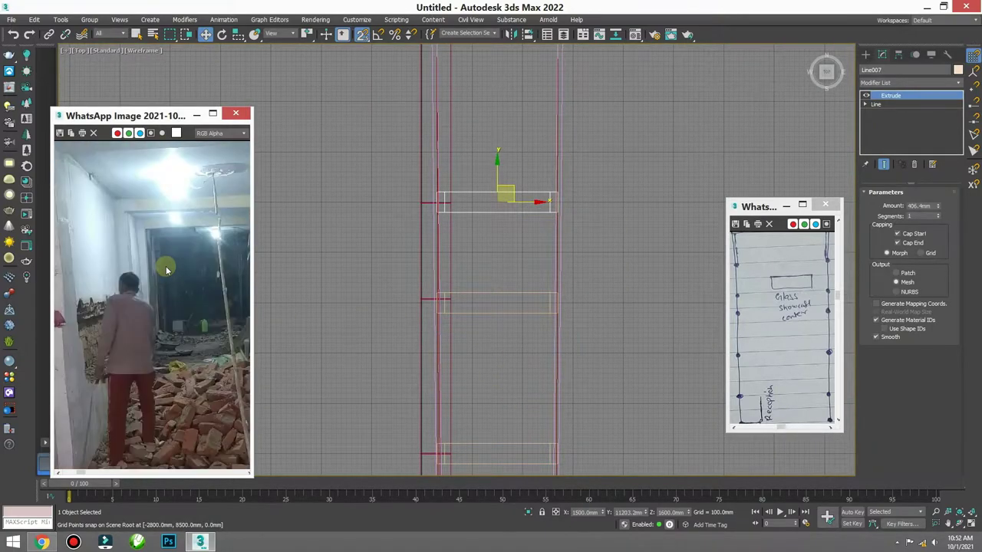
Step: Select the four frames along the corridor
scroll(438, 266, "down", 2)
middle_click_drag(438, 265, 530, 226)
left_click(616, 243)
left_click(473, 121)
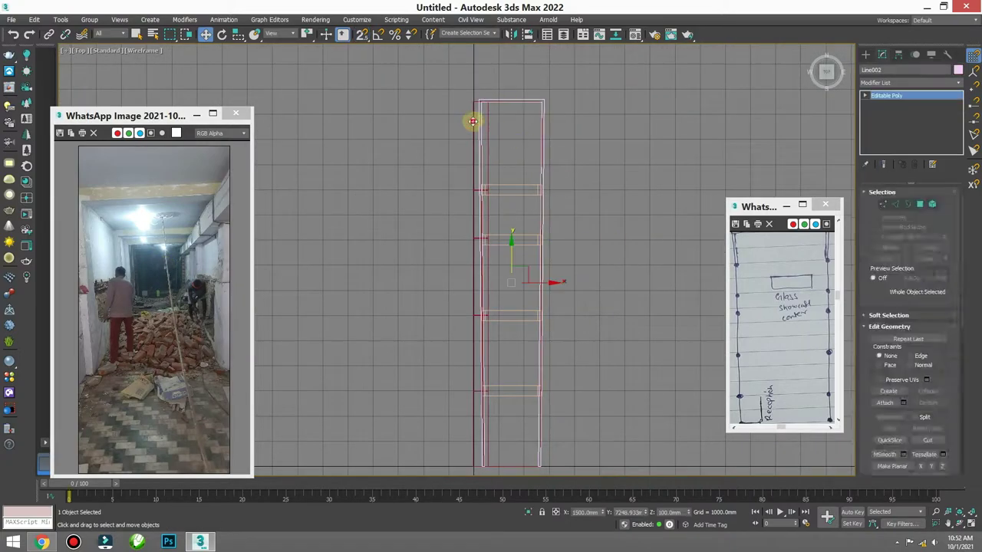
left_click(472, 121)
left_click_drag(467, 263, 476, 431)
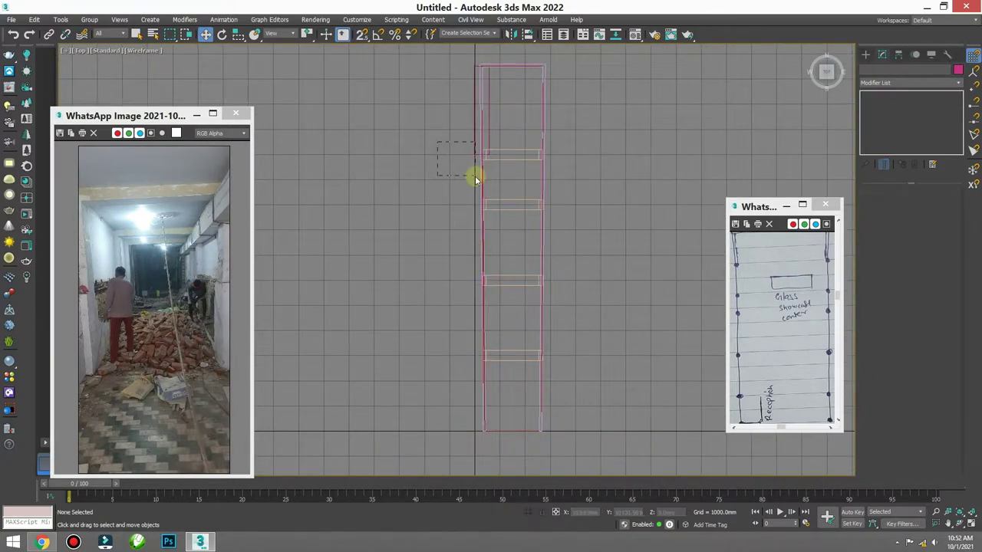
Step: Check the row of arches from a shaded Perspective view
key("p")
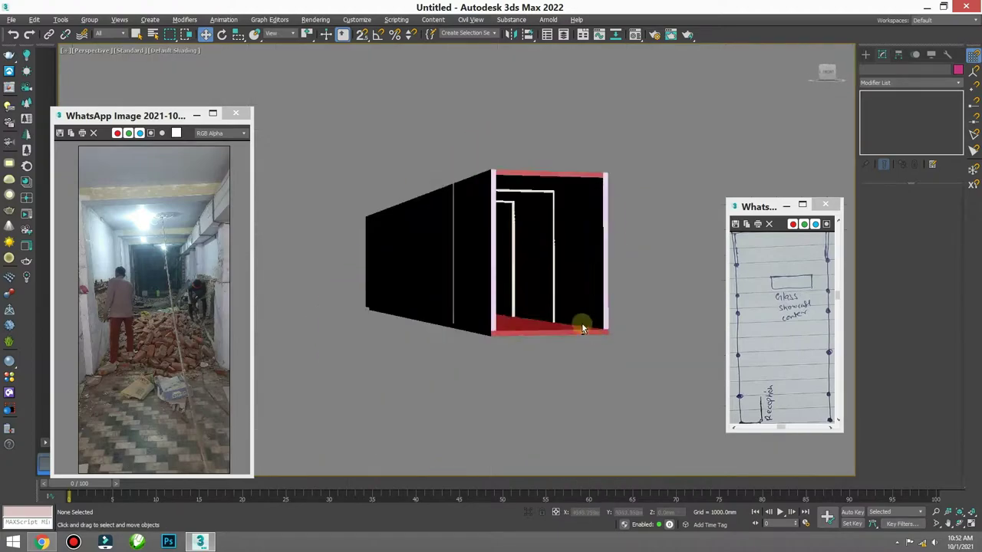
middle_click_drag(586, 324, 527, 302, "alt")
scroll(527, 302, "up", 3)
scroll(477, 240, "up", 2)
scroll(477, 239, "down", 3)
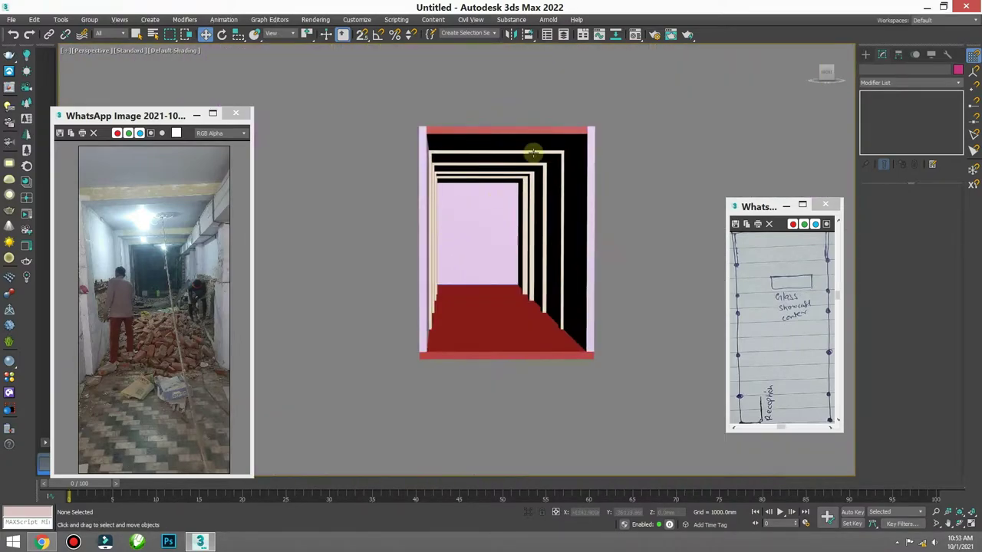
Step: Switch to Left view and pick the Rectangle shape tool
key("l")
left_click_drag(154, 115, 103, 118)
left_click(149, 20)
left_click(292, 127)
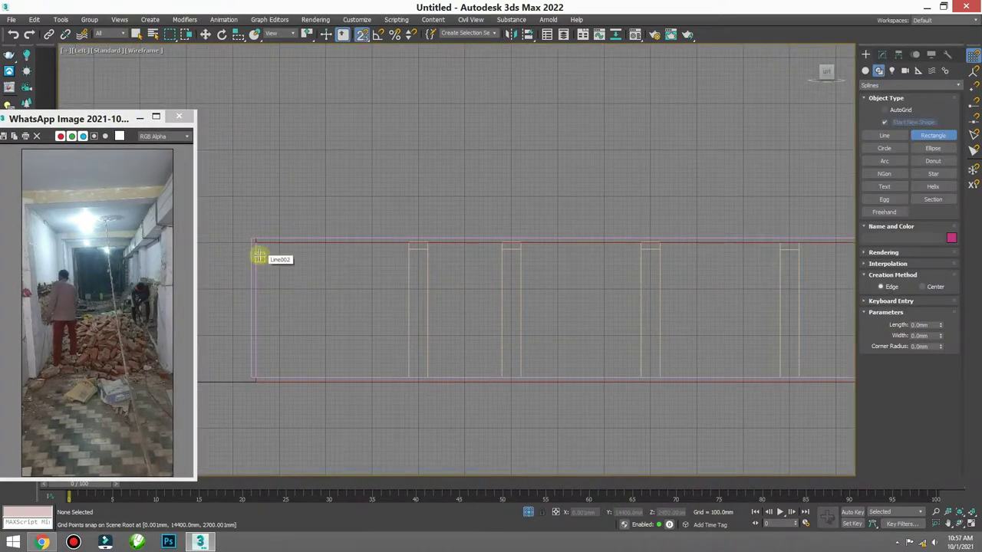
Step: Draw a 600 by 12000 mm rectangle along the ceiling and convert it to an editable spline
left_click_drag(252, 239, 810, 270)
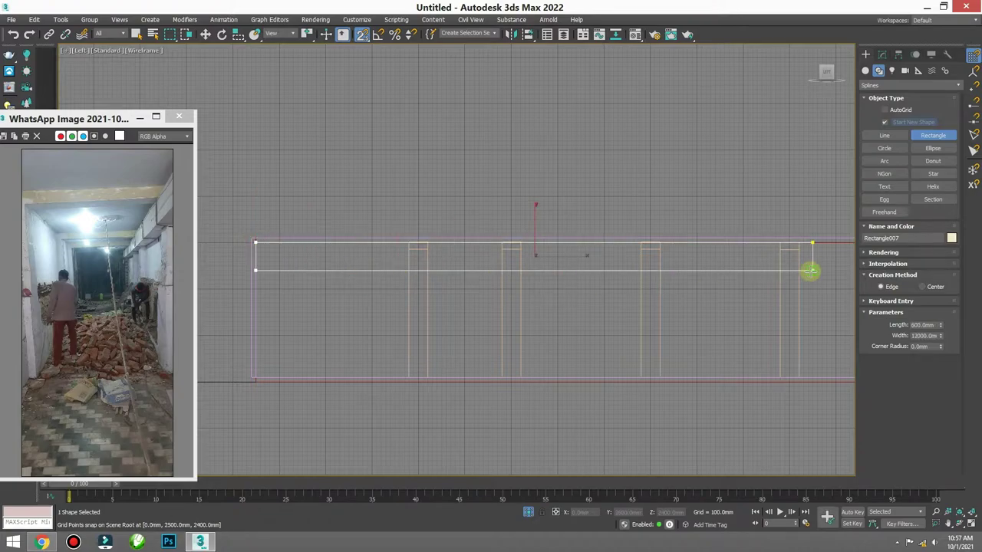
middle_click_drag(810, 270, 631, 300)
right_click(633, 265)
left_click(680, 376)
key("1")
left_click(626, 247)
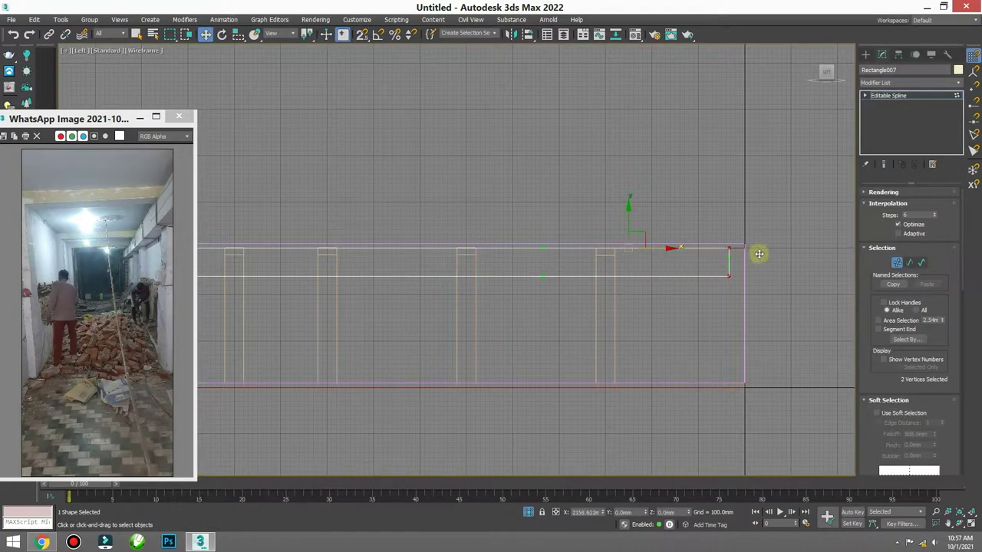
Step: Extrude the rectangle 300 mm and snap the beam into place in Top view
middle_click_drag(675, 290, 655, 312)
left_click(909, 82)
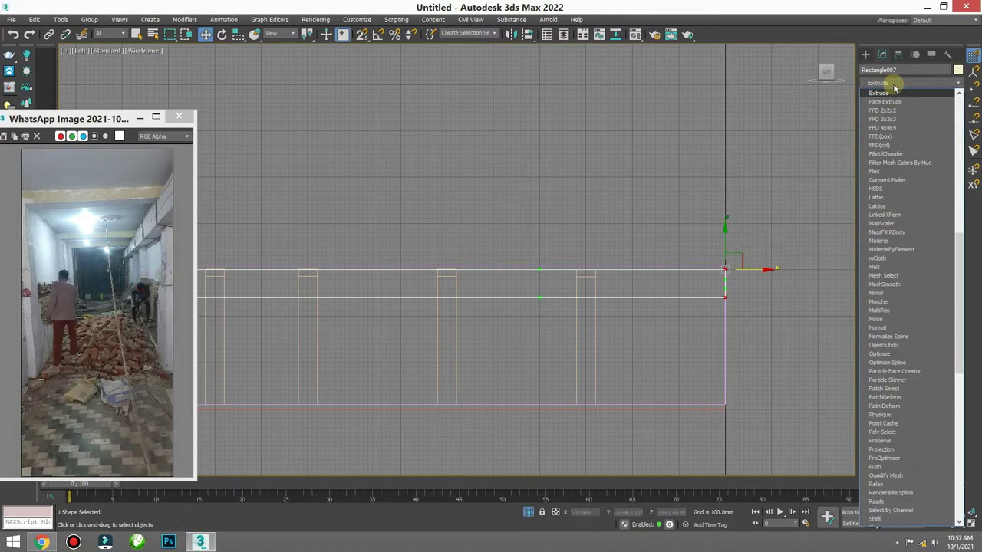
left_click(909, 112)
key("t")
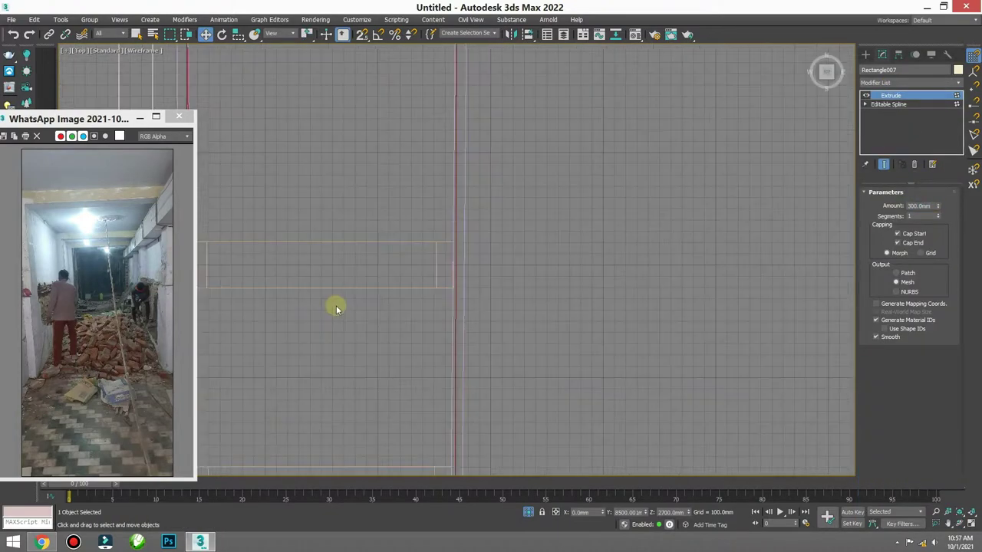
key("ctrl+z")
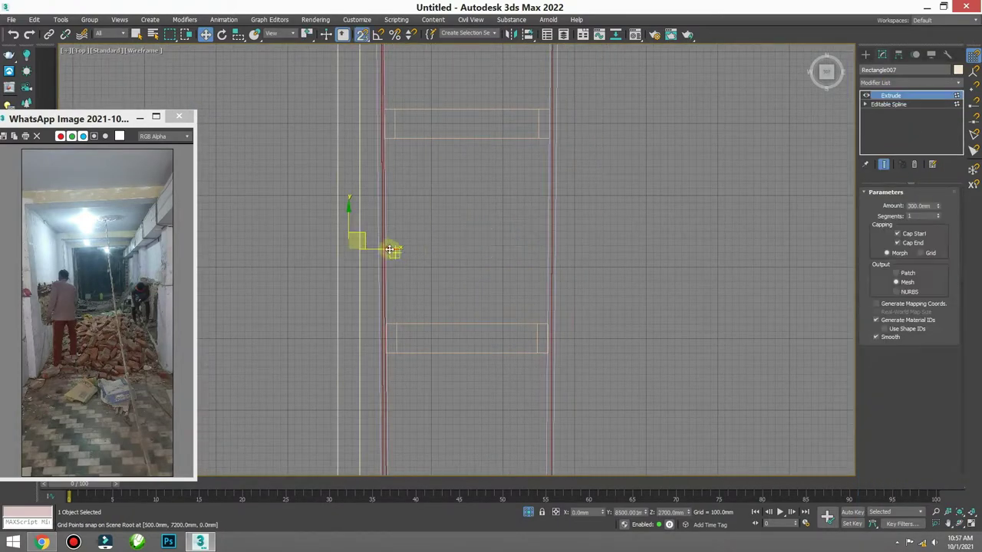
left_click_drag(398, 251, 537, 250)
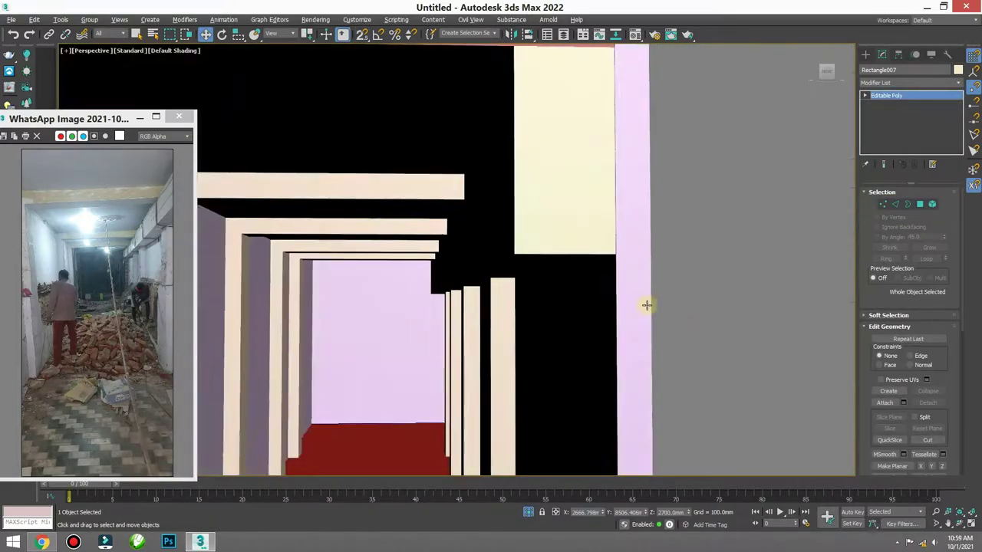
scroll(634, 285, "up", 5)
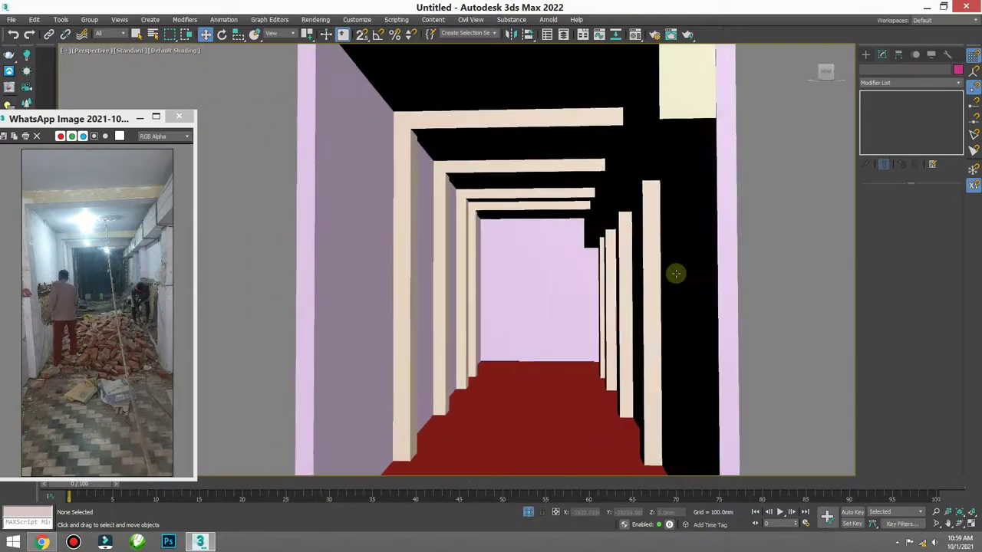
scroll(654, 231, "down", 2)
Step: Run the Corona Converter to reset the Material Editor slots to CoronaMtls
key("m")
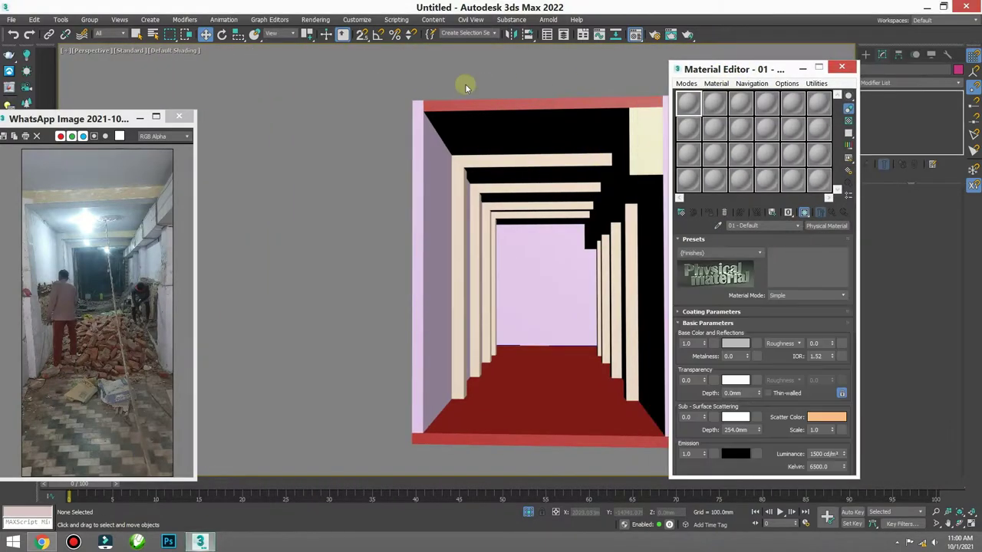
left_click(841, 67)
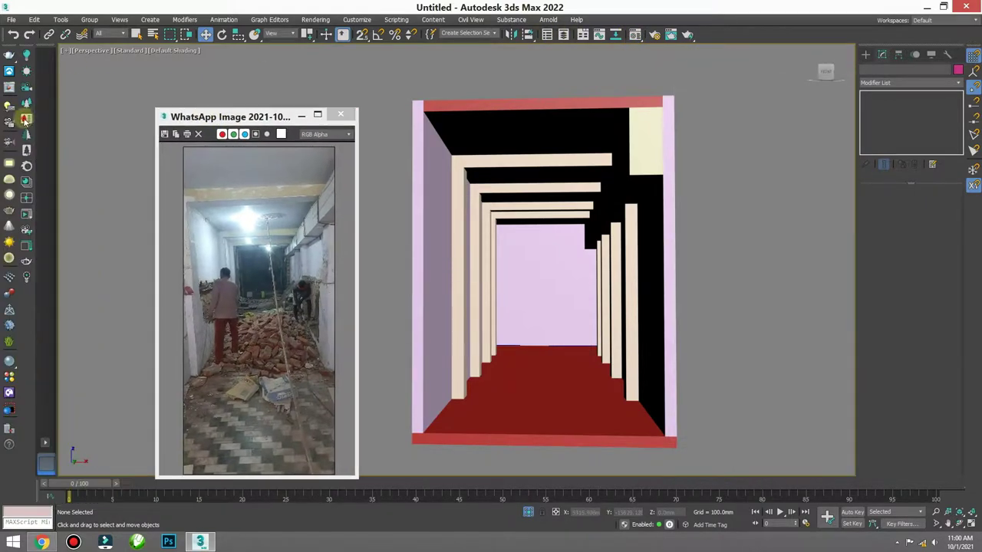
left_click(585, 126)
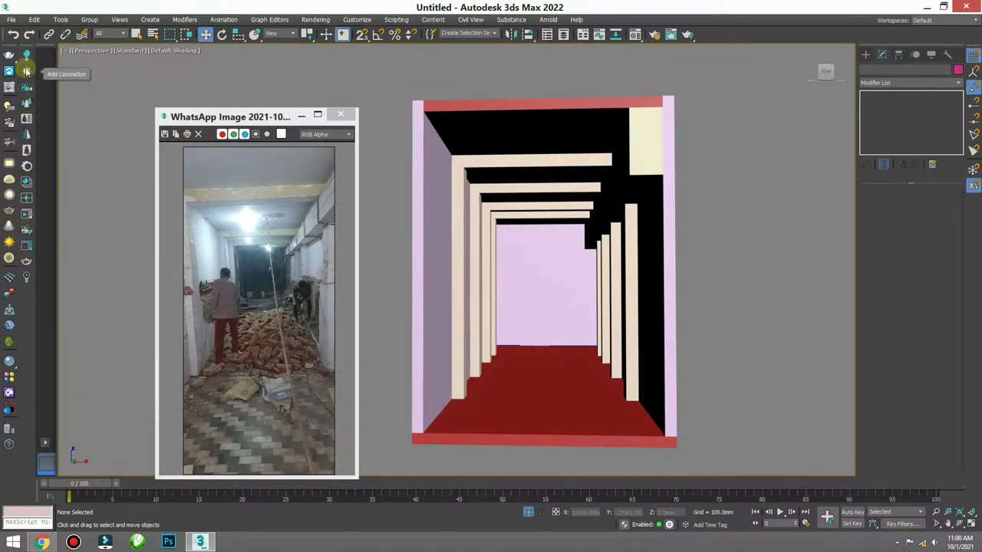
left_click(25, 57)
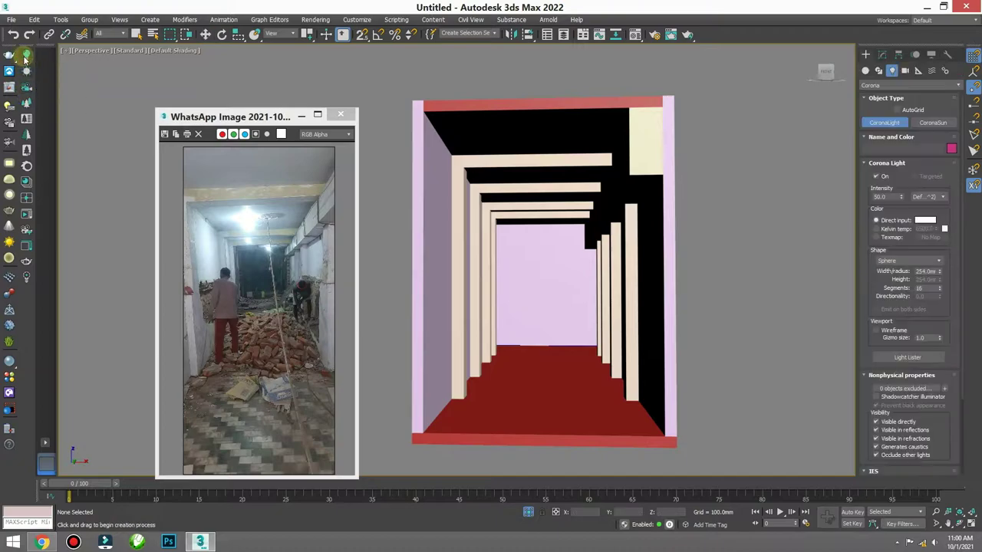
left_click(26, 71)
left_click(26, 86)
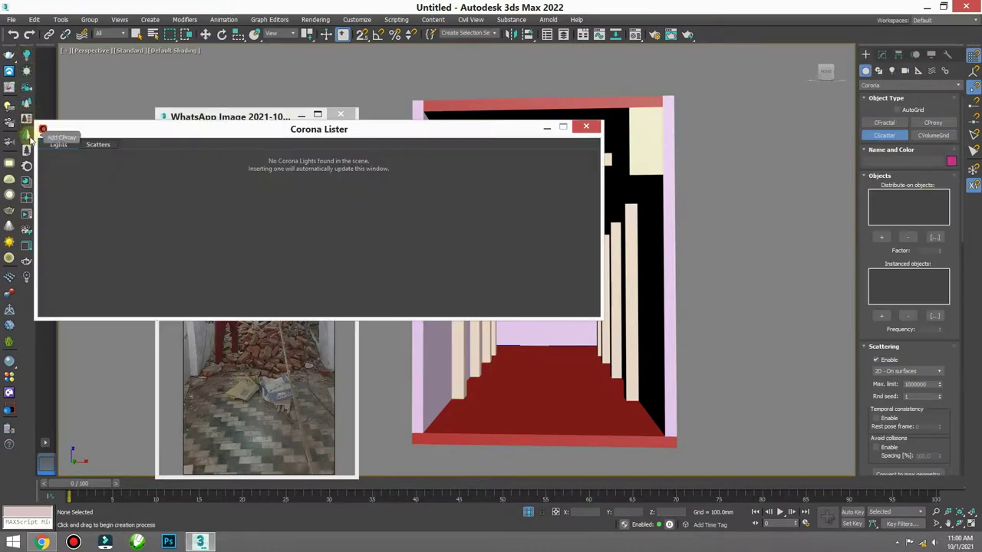
left_click(26, 135)
left_click(75, 169)
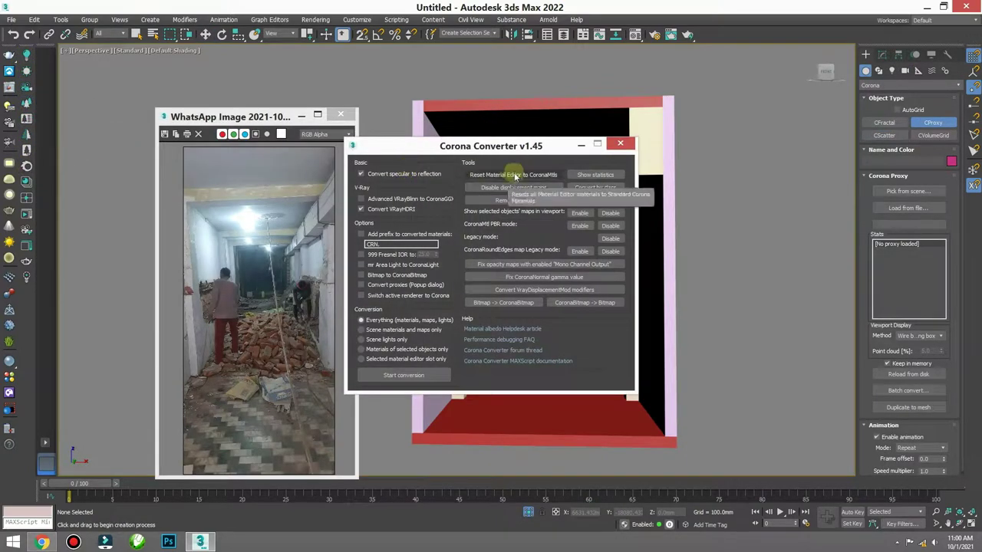
left_click(514, 174)
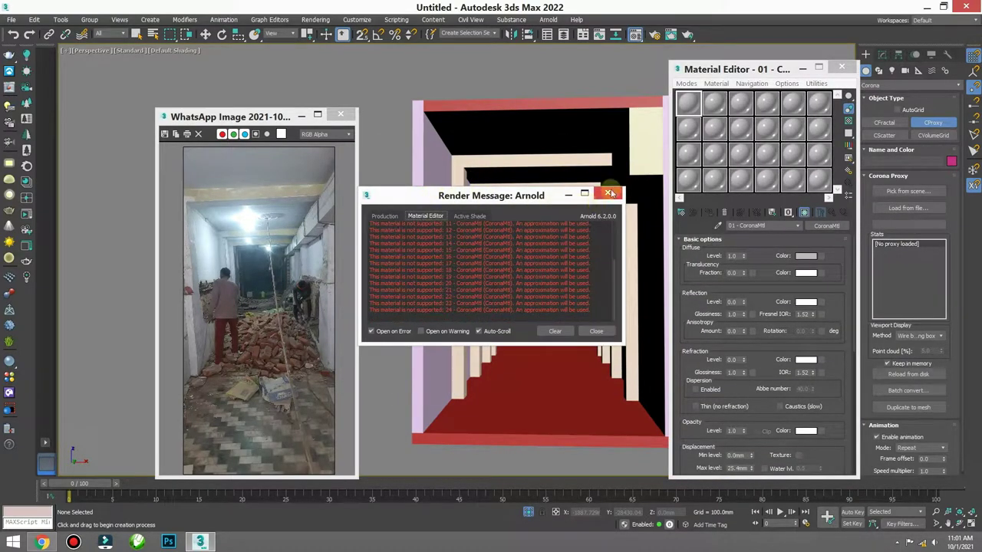
Step: Make CoronaRenderer the active renderer in Render Setup
left_click(610, 193)
left_click(635, 34)
left_click(654, 34)
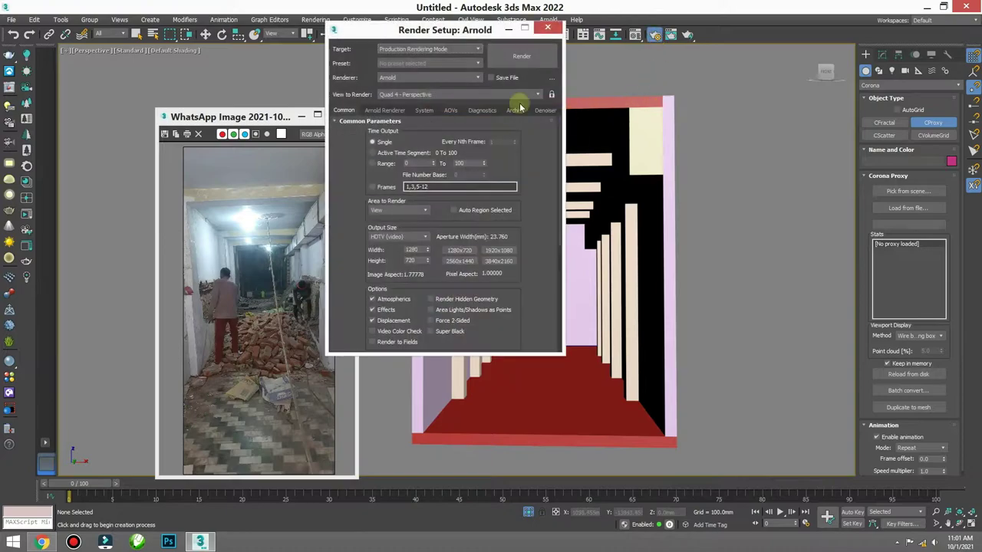
left_click(430, 78)
left_click(418, 108)
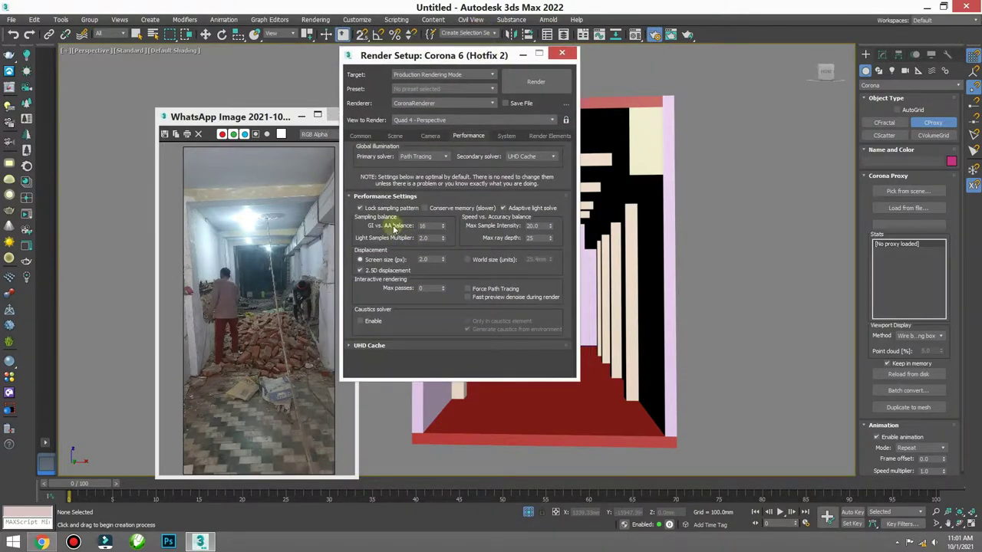
Step: Set the Corona denoising mode to Corona High Quality
left_click(362, 137)
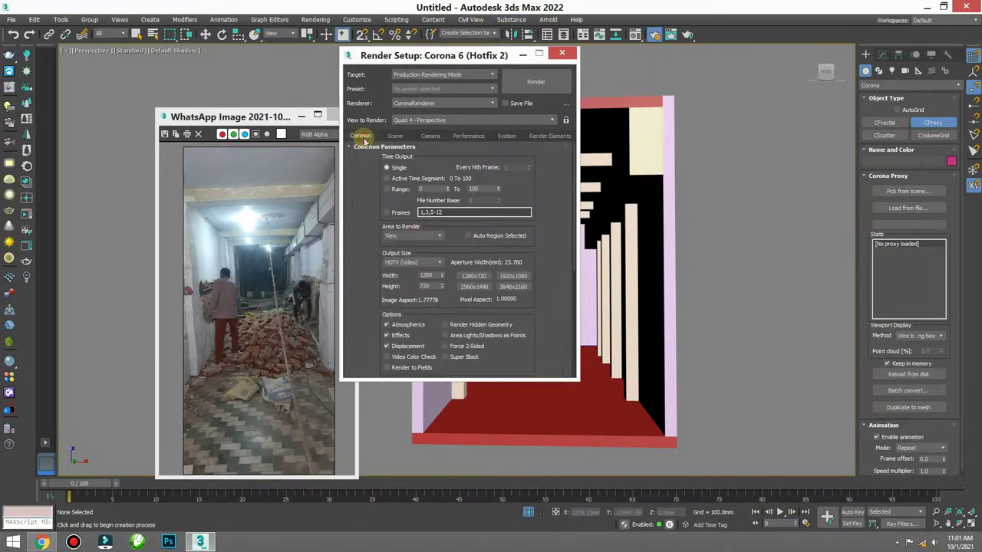
left_click(395, 136)
left_click(441, 288)
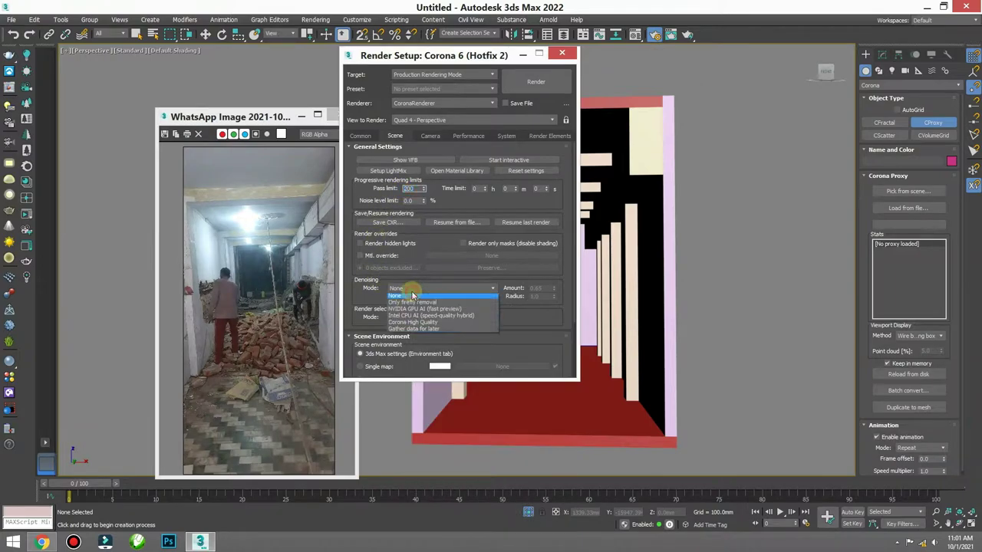
left_click(418, 299)
Step: Add the direct and indirect lighting Corona render elements
left_click(433, 136)
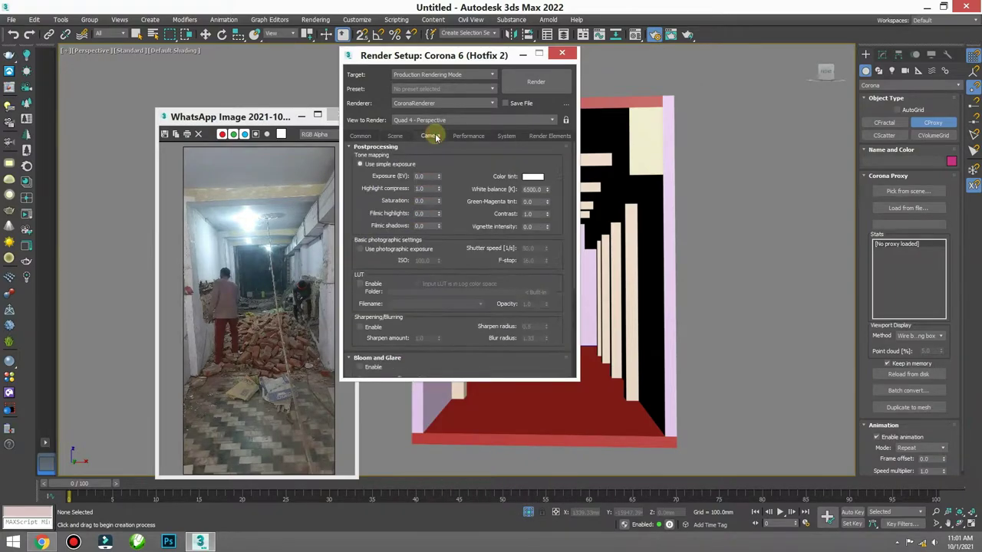
left_click(457, 137)
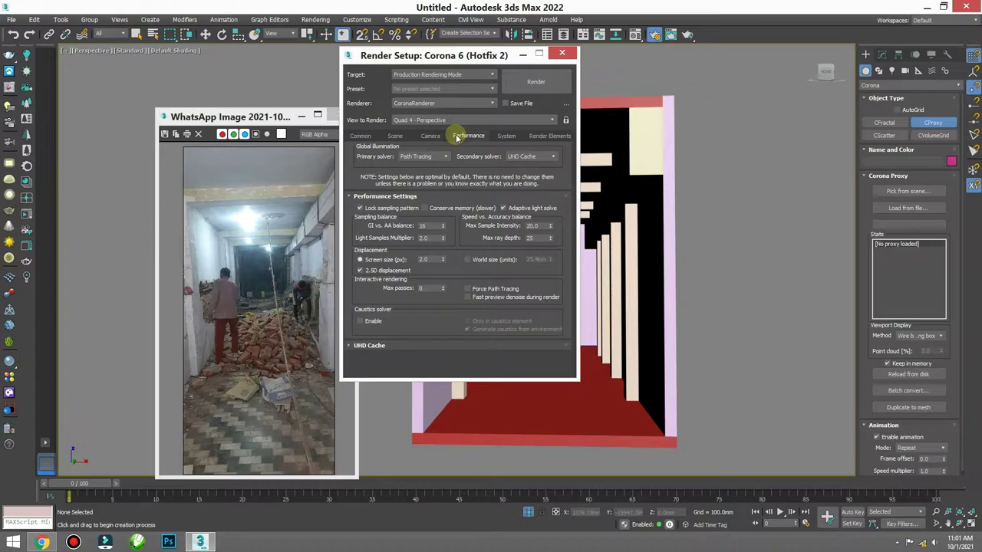
left_click(507, 137)
left_click(534, 138)
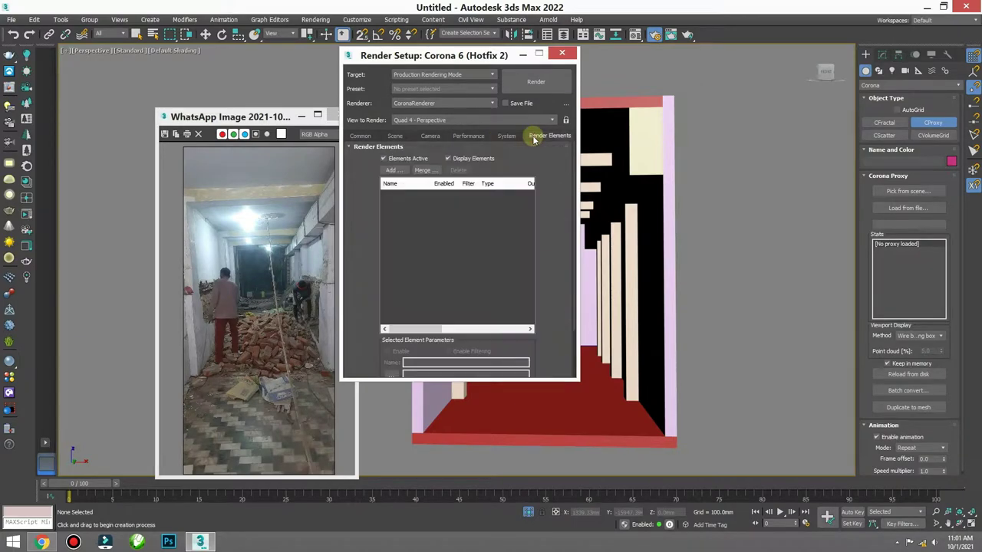
left_click(393, 171)
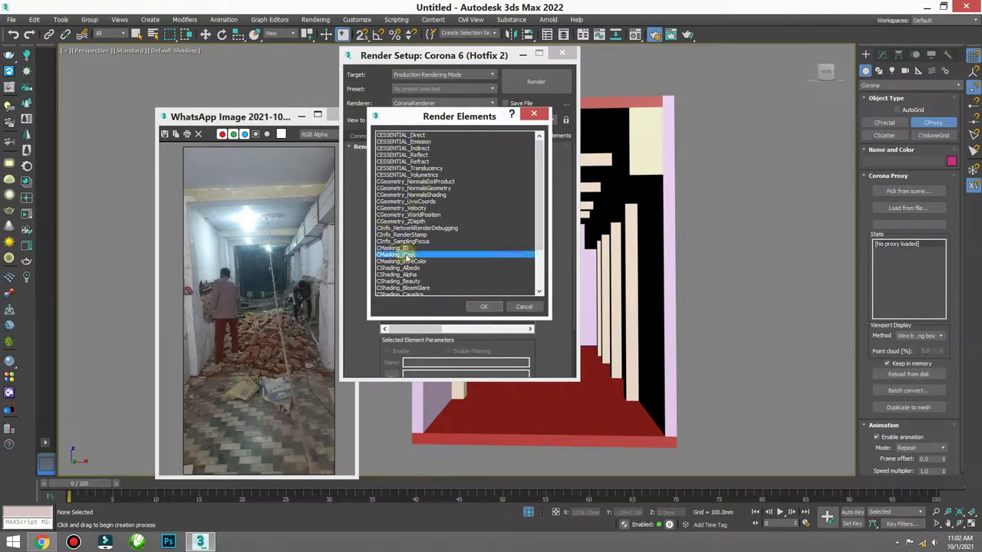
scroll(395, 253, "down", 3)
scroll(407, 191, "up", 5)
left_click(405, 135)
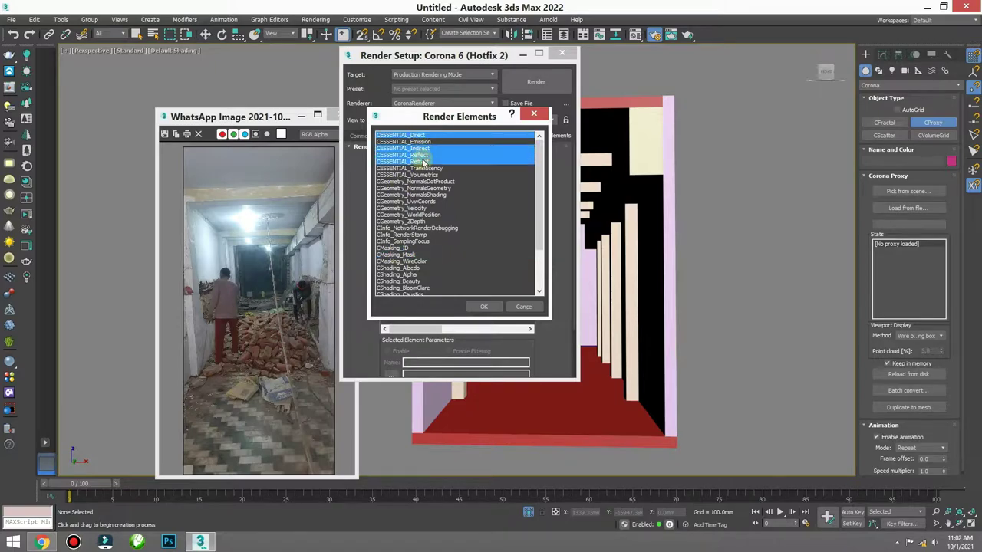
scroll(401, 264, "down", 3)
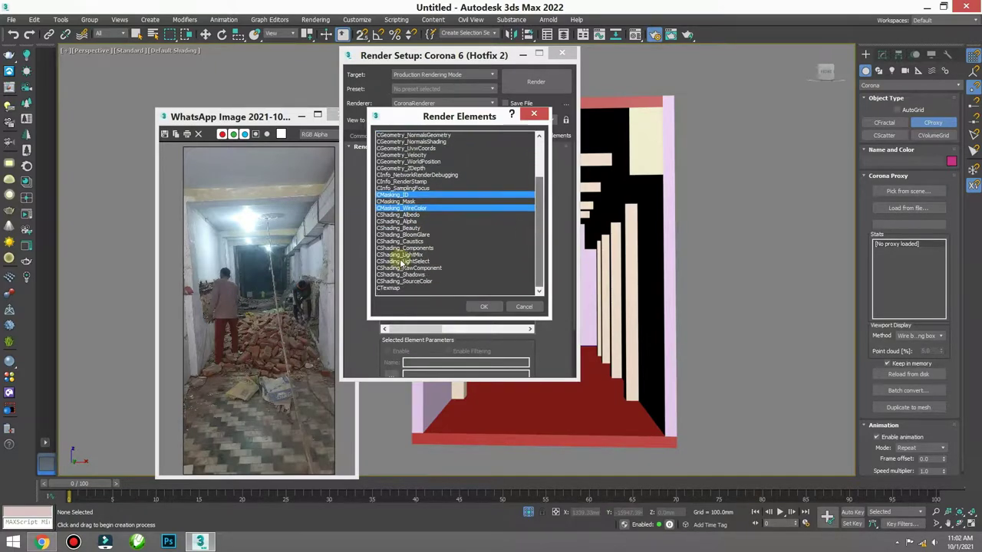
left_click(482, 306)
Step: Set Common output to the active time segment and start the Corona render
left_click(469, 136)
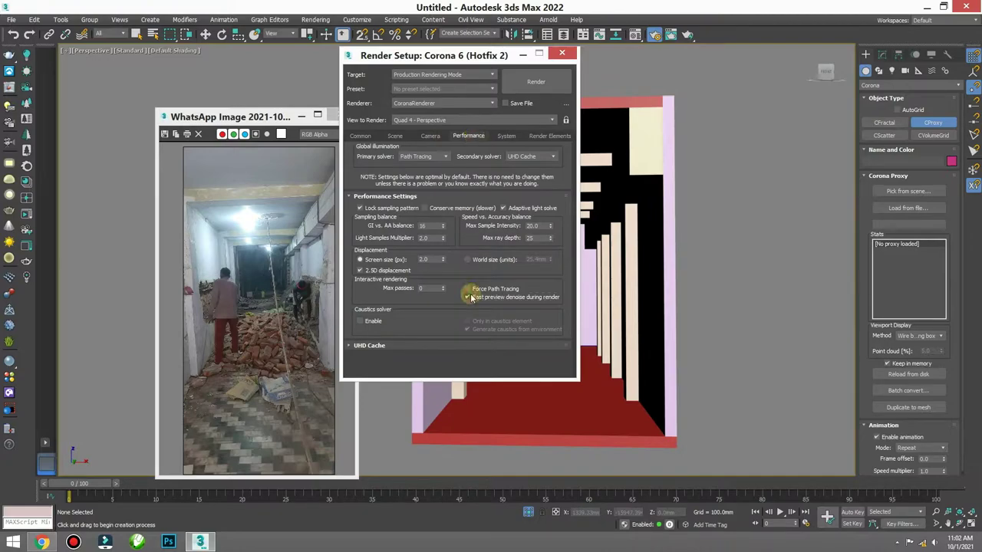
left_click(366, 135)
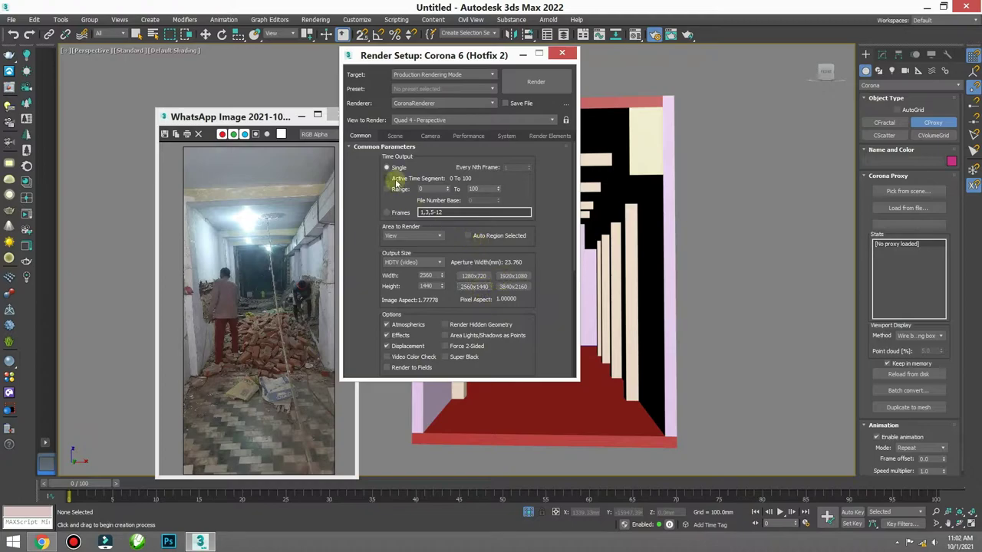
left_click(396, 182)
key("shift+q")
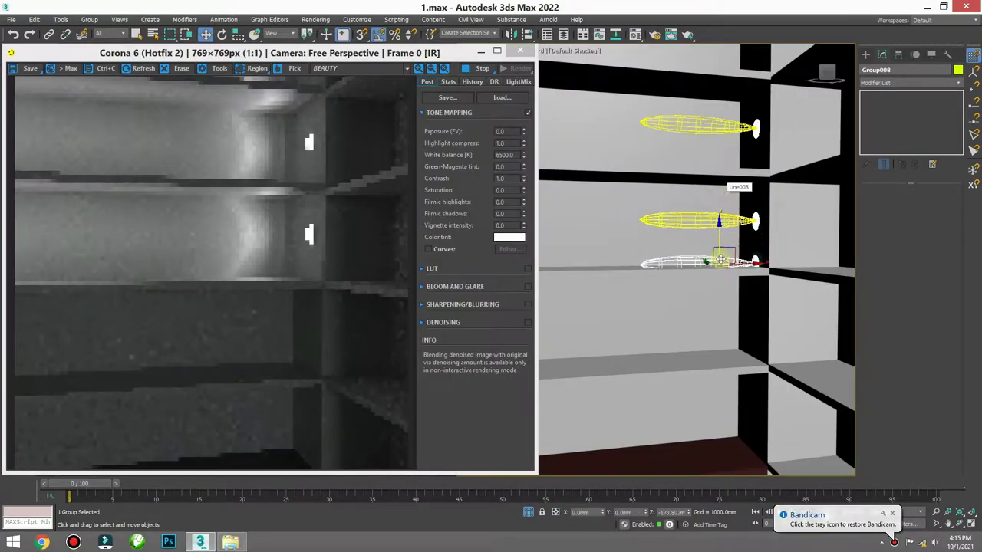
Step: Copy the shelf light group down onto the shelves below
left_click_drag(721, 259, 717, 379)
key("ctrl+v")
left_click(485, 317)
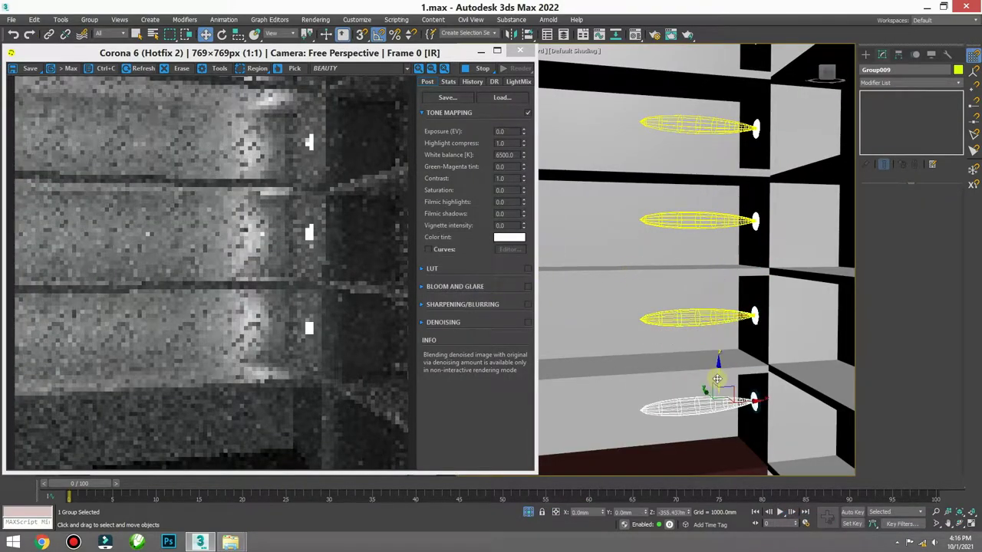
key("ctrl+v")
key("Return")
scroll(679, 264, "up", 2)
scroll(697, 300, "up", 4)
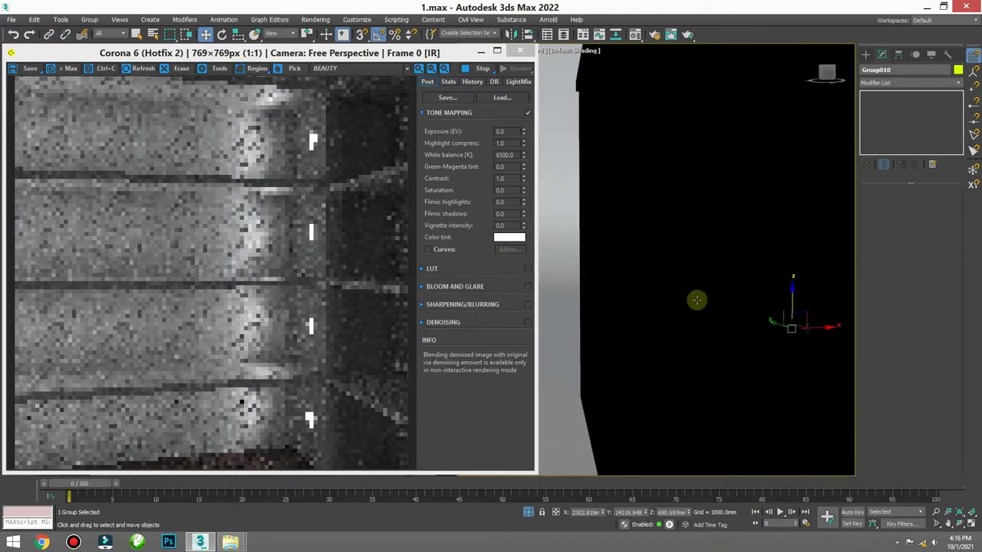
scroll(697, 300, "down", 3)
scroll(694, 298, "down", 2)
scroll(687, 294, "down", 2)
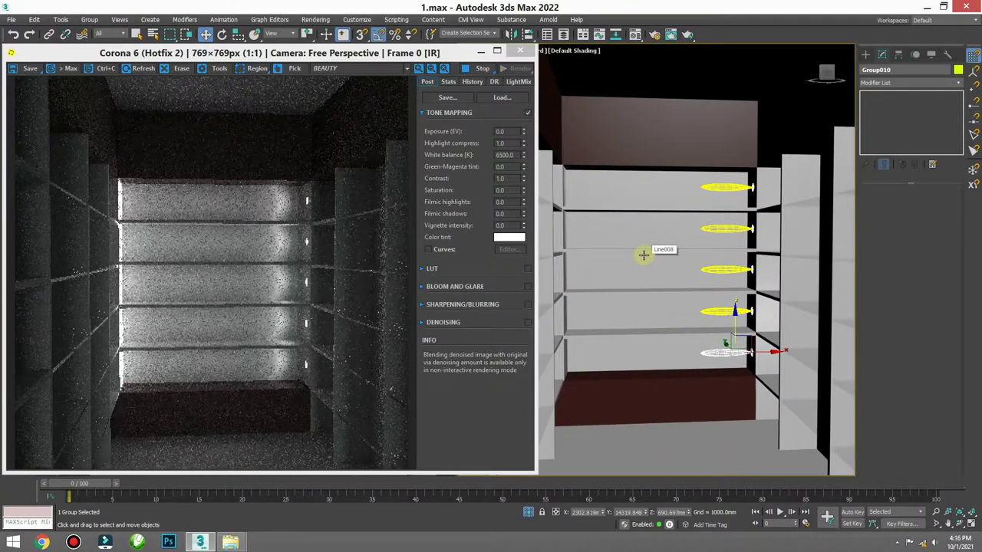
Step: Copy selected lights to the shelves' left side, then undo back to a single light
left_click(695, 311, "ctrl")
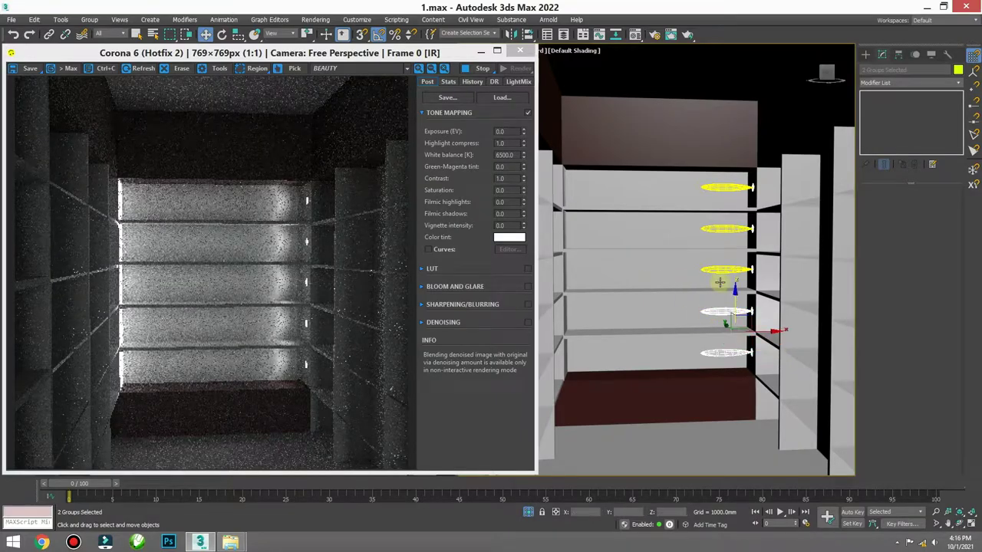
left_click(723, 202, "ctrl")
left_click_drag(734, 270, 618, 274, "shift")
left_click(559, 313)
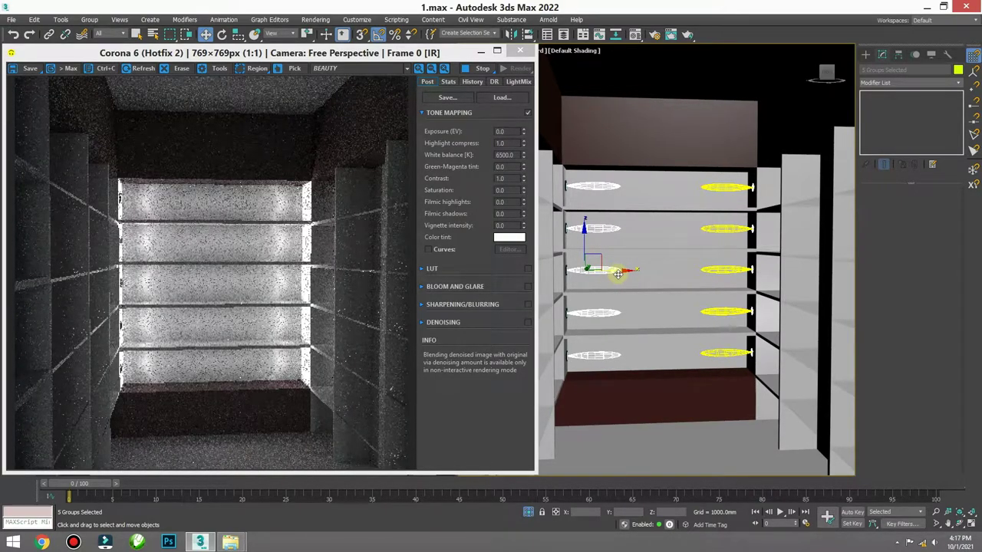
key("ctrl+z")
key("ctrl+z")
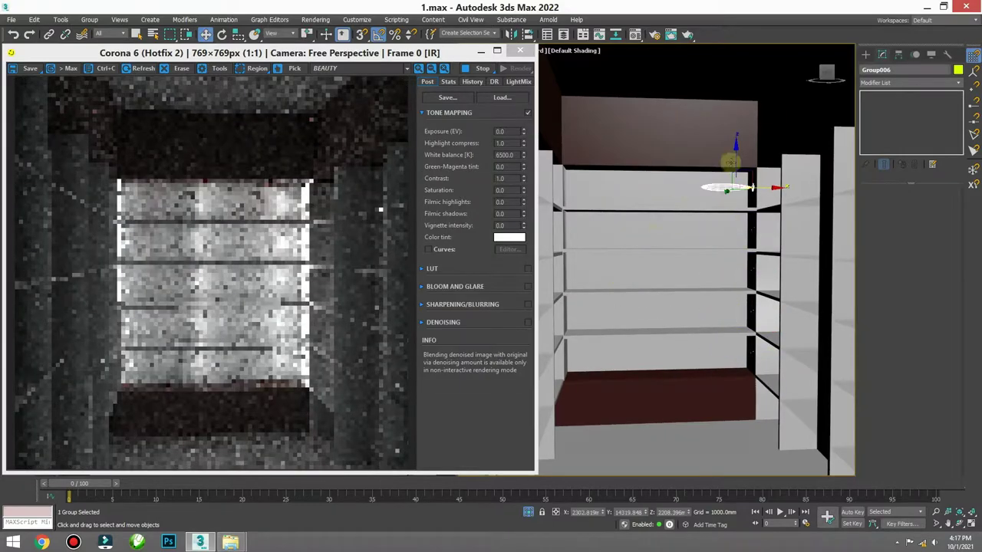
key("ctrl+z")
Step: Shift-move instanced copies of the top light down each shelf's right side
left_click_drag(734, 200, 733, 224, "shift")
left_click(439, 251)
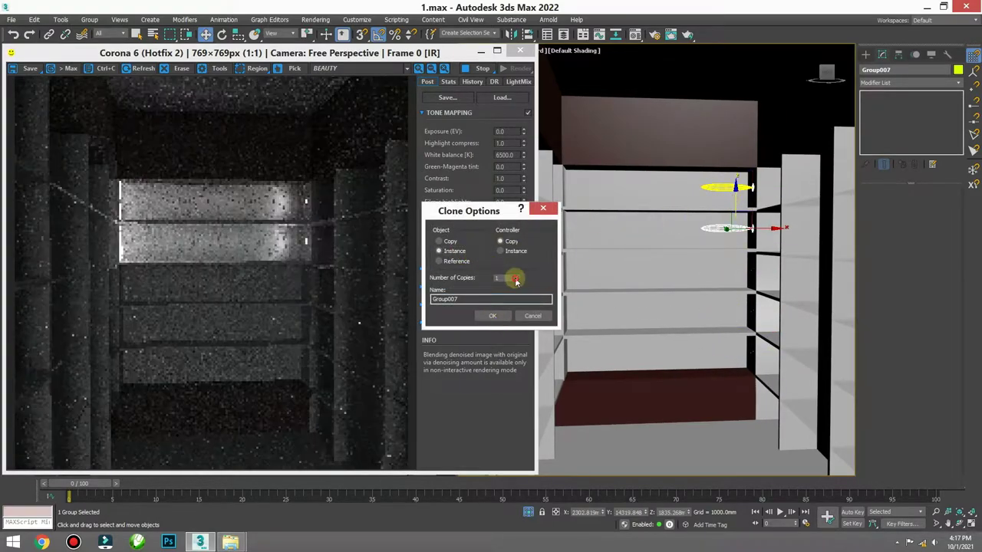
left_click(493, 315)
left_click_drag(731, 285, 735, 330, "shift")
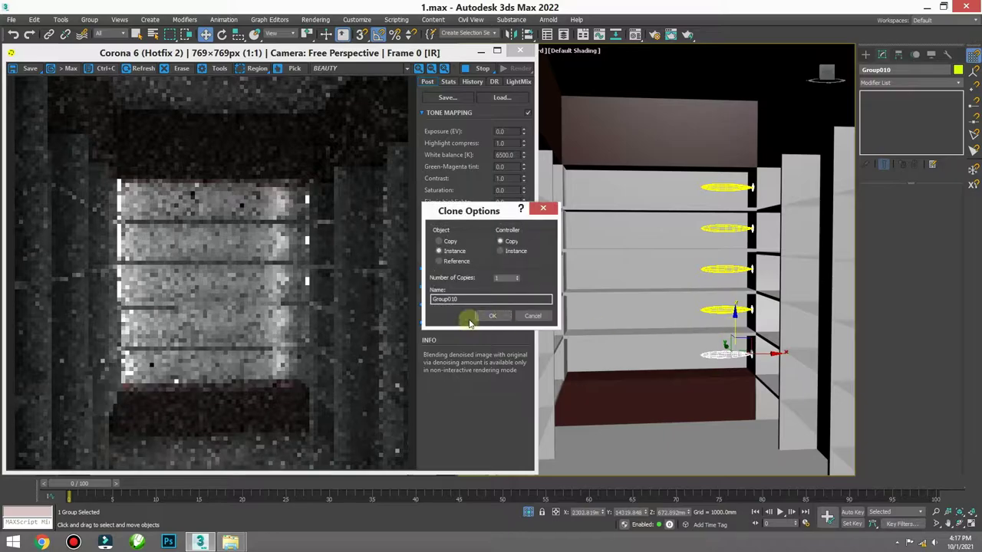
left_click(493, 316)
Step: Open the top light's group and select the light inside it
left_click(752, 177)
left_click(92, 21)
left_click(107, 47)
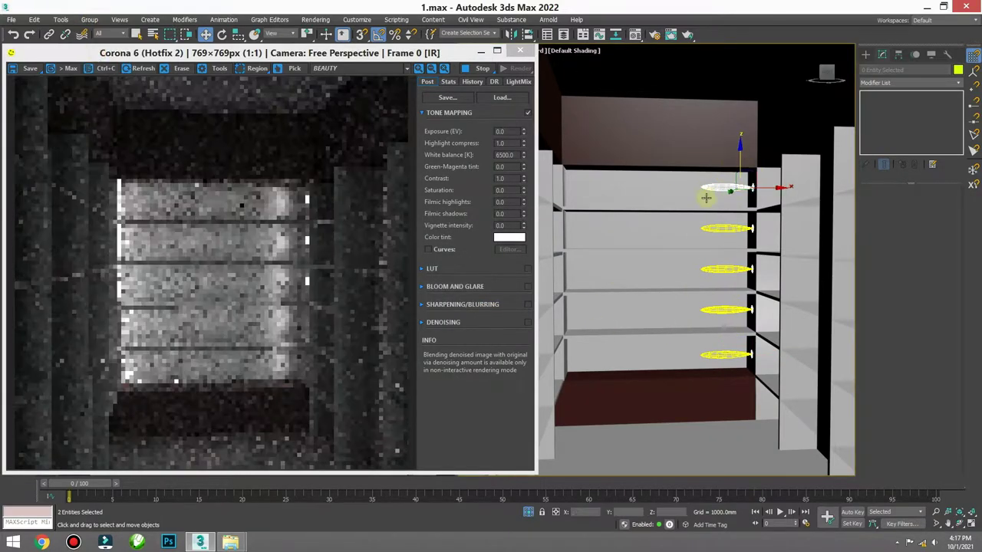
Step: Load the 17.ies profile into the shelf CoronaLight's IES rollout
scroll(905, 322, "down", 2)
left_click(909, 387)
scroll(455, 215, "down", 2)
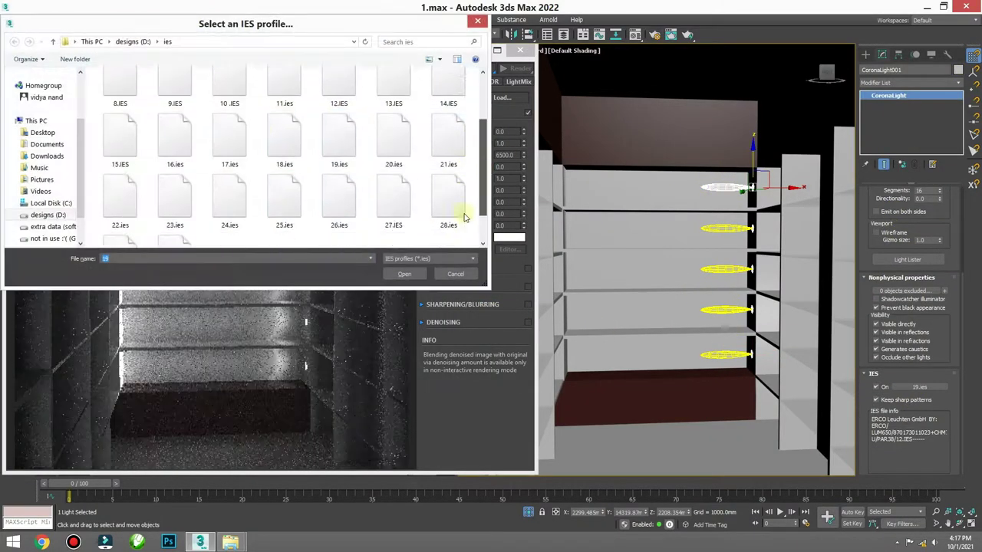
scroll(455, 215, "down", 1)
double_click(247, 94)
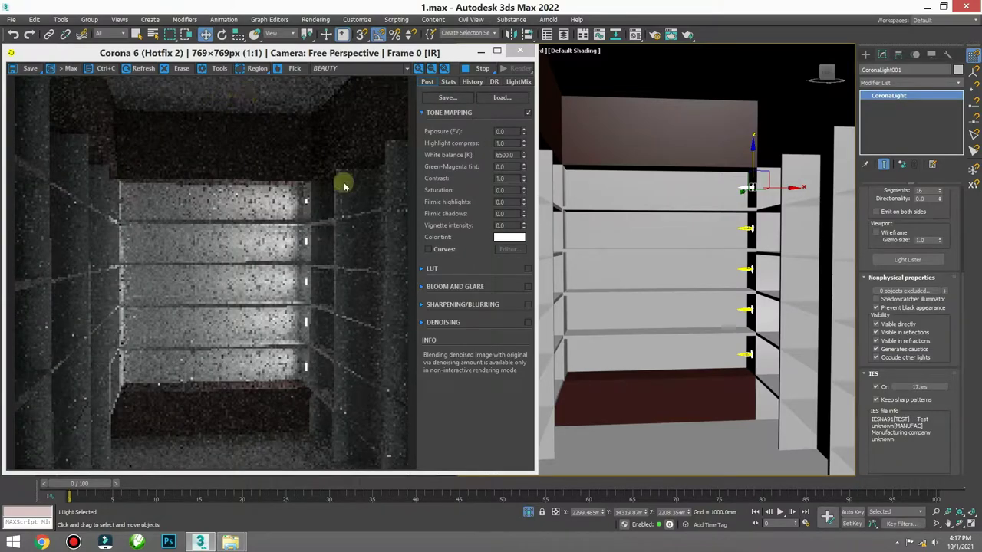
Step: Mirror copies of four shelf lights and nudge them onto the shelves' left side
left_click(750, 355)
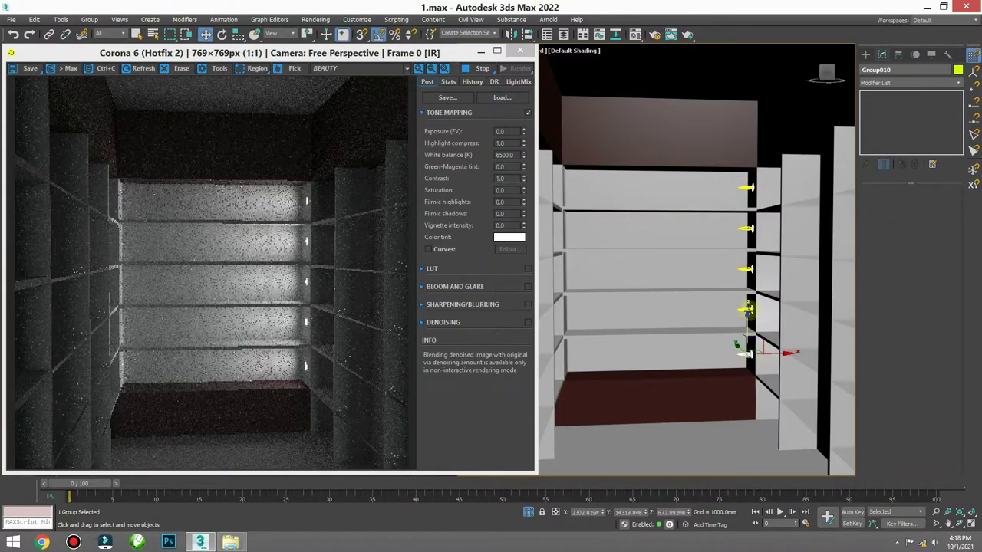
left_click(510, 34)
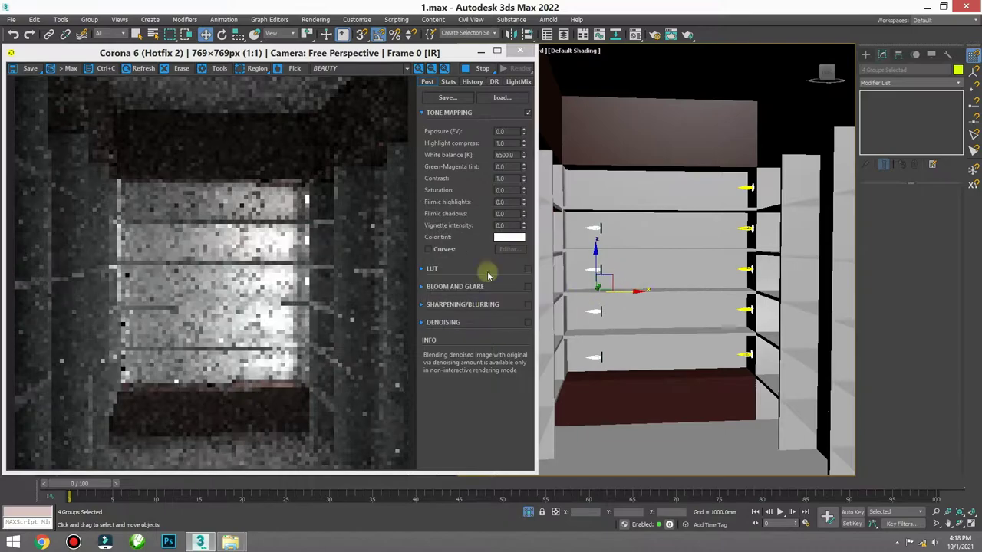
left_click(518, 349)
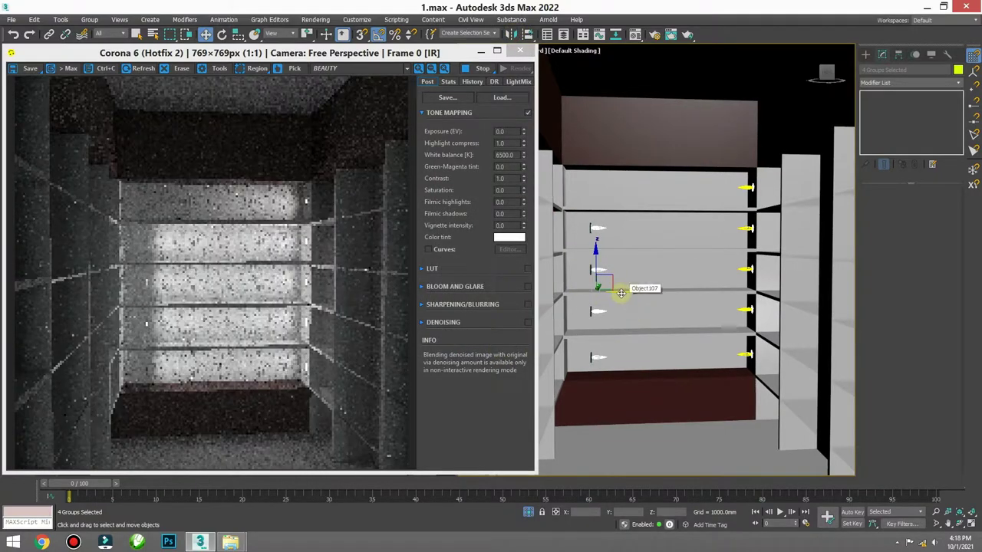
left_click_drag(621, 290, 600, 290)
scroll(624, 278, "up", 3)
Step: Shift-move a copy of the top shelf light upward
scroll(649, 340, "up", 3)
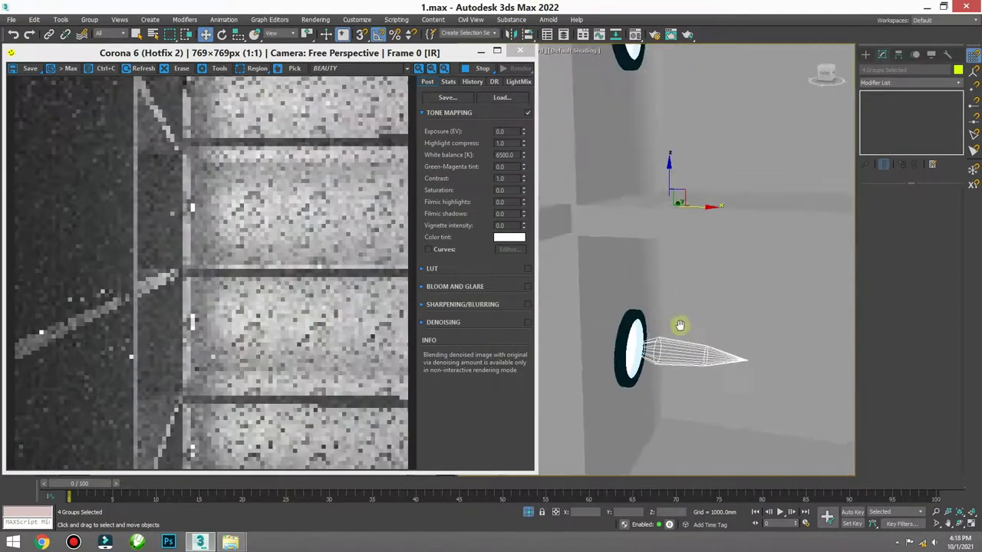
scroll(679, 325, "up", 3)
scroll(757, 300, "down", 3)
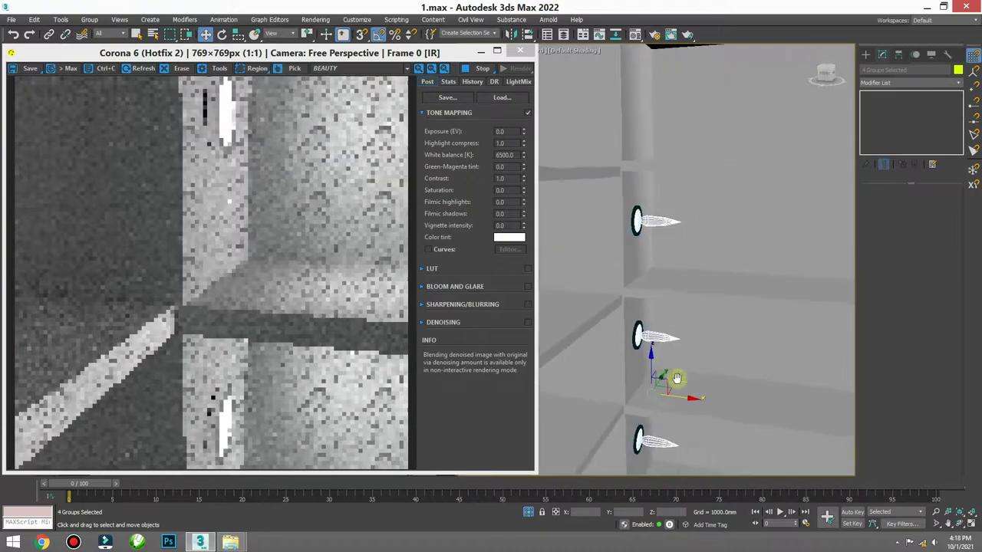
left_click(636, 221)
left_click_drag(636, 221, 648, 81, "shift")
key("Return")
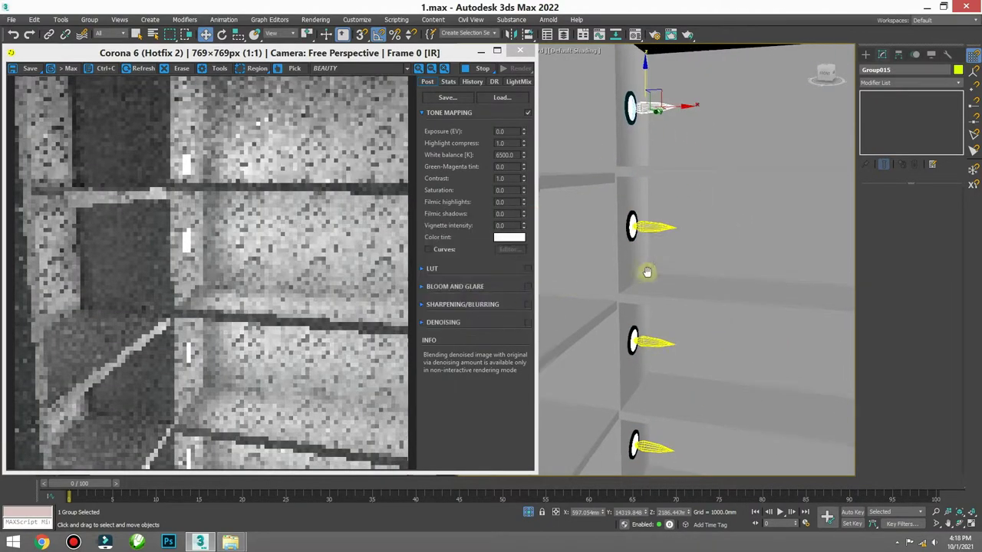
Step: Shift-rotate a copy of the light -135° on Z to face the adjoining wall
scroll(647, 274, "down", 3)
scroll(645, 261, "up", 5)
scroll(644, 263, "down", 3)
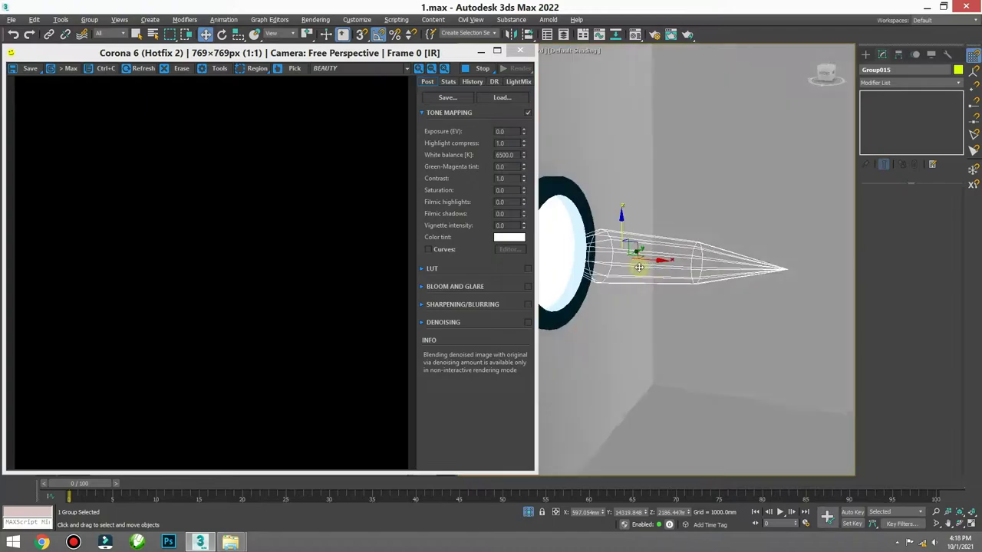
scroll(723, 225, "down", 2)
scroll(700, 313, "down", 2)
key("e")
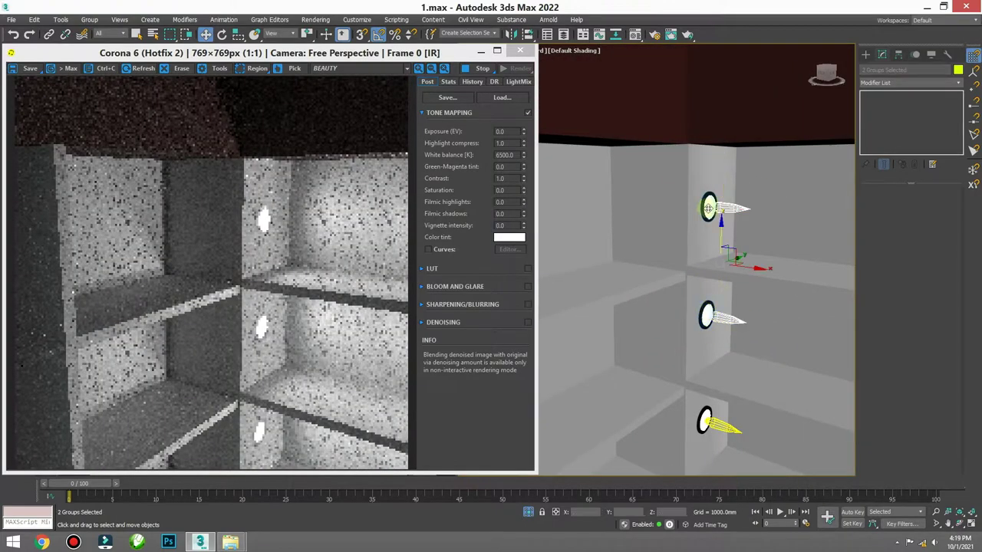
mouse_move(756, 209)
left_mouse_down("shift")
mouse_move(725, 208)
mouse_move(677, 264)
mouse_move(605, 314)
mouse_move(818, 281)
mouse_move(714, 285)
mouse_move(704, 299)
left_mouse_up("shift")
left_click(487, 310)
key("w")
Step: Copy the rotated light to the next spot on the corner wall
mouse_move(704, 299)
middle_mouse_down("alt")
mouse_move(818, 388)
mouse_move(796, 394)
mouse_move(804, 362)
mouse_move(723, 383)
mouse_move(725, 330)
middle_mouse_up("alt")
mouse_move(727, 265)
middle_mouse_down("alt")
mouse_move(772, 346)
mouse_move(752, 317)
middle_mouse_up("alt")
left_click_drag(742, 219, 742, 356, "shift")
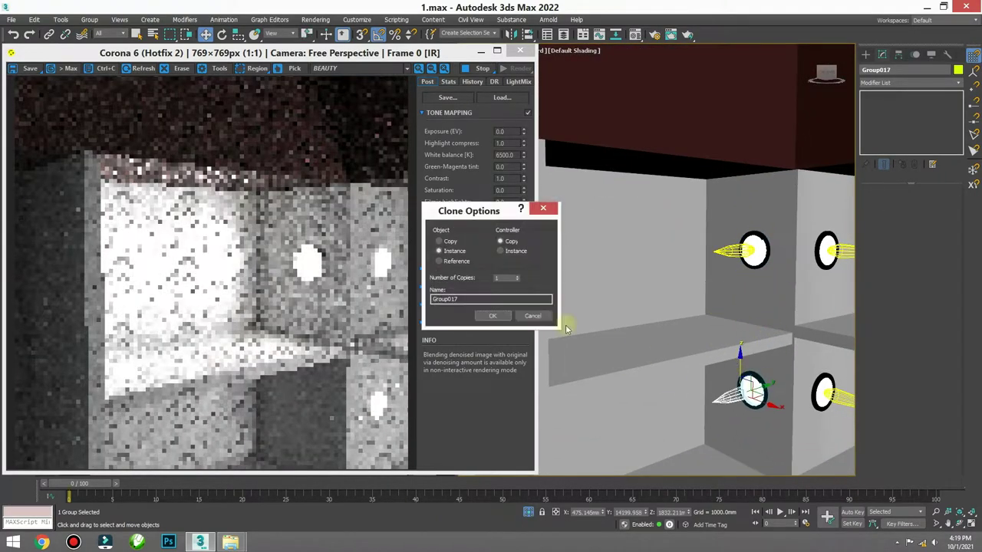
left_click(491, 316)
mouse_move(721, 323)
middle_mouse_down("alt")
mouse_move(702, 261)
mouse_move(726, 145)
mouse_move(677, 206)
middle_mouse_up("alt")
left_click(725, 145)
scroll(722, 205, "up", 3)
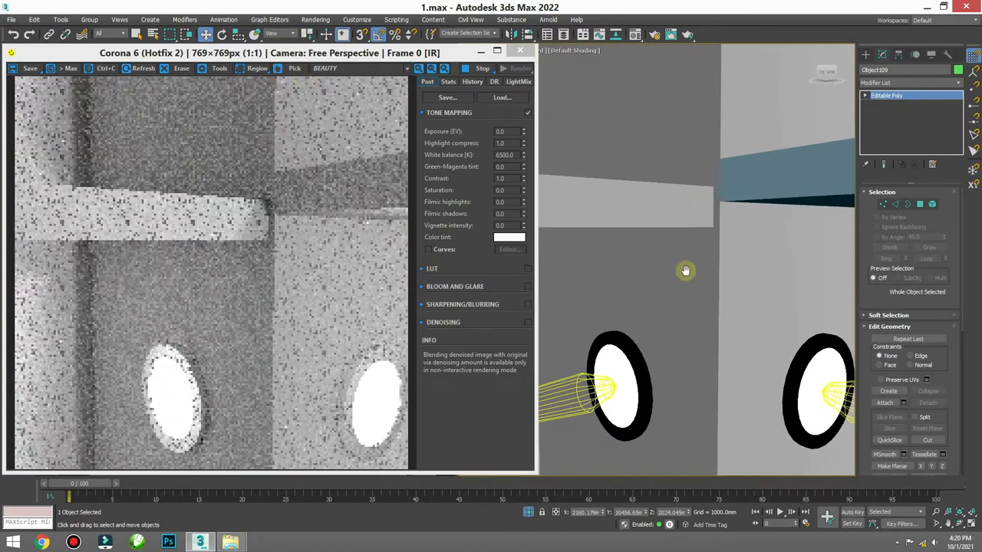
Step: Copy a corner-wall light down to the next shelf
scroll(686, 269, "down", 4)
scroll(695, 247, "down", 2)
middle_click_drag(695, 248, 651, 280, "alt")
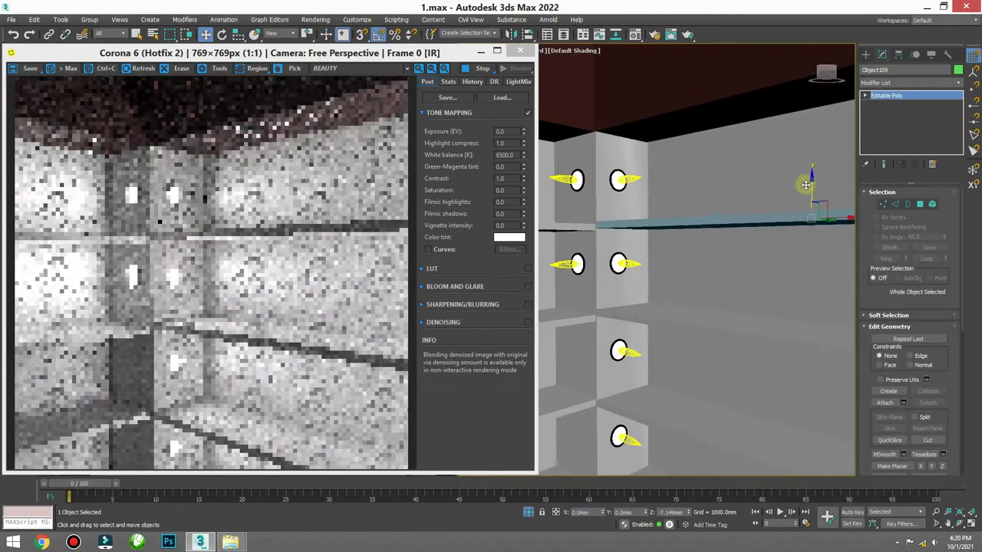
scroll(585, 235, "up", 2)
scroll(669, 228, "up", 2)
middle_click_drag(651, 234, 614, 214, "alt")
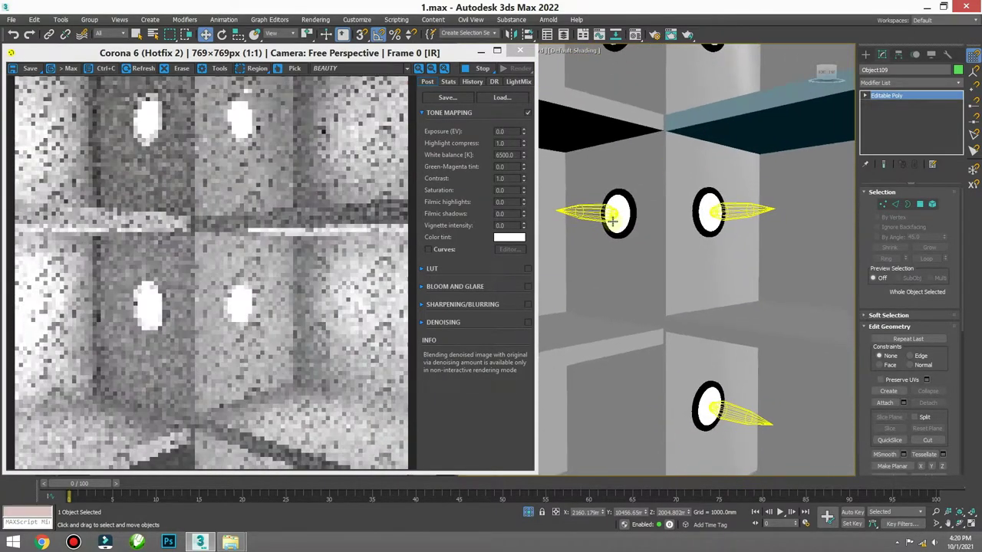
left_click(614, 215)
left_click_drag(614, 214, 614, 399, "shift")
left_click(492, 316)
scroll(649, 293, "down", 3)
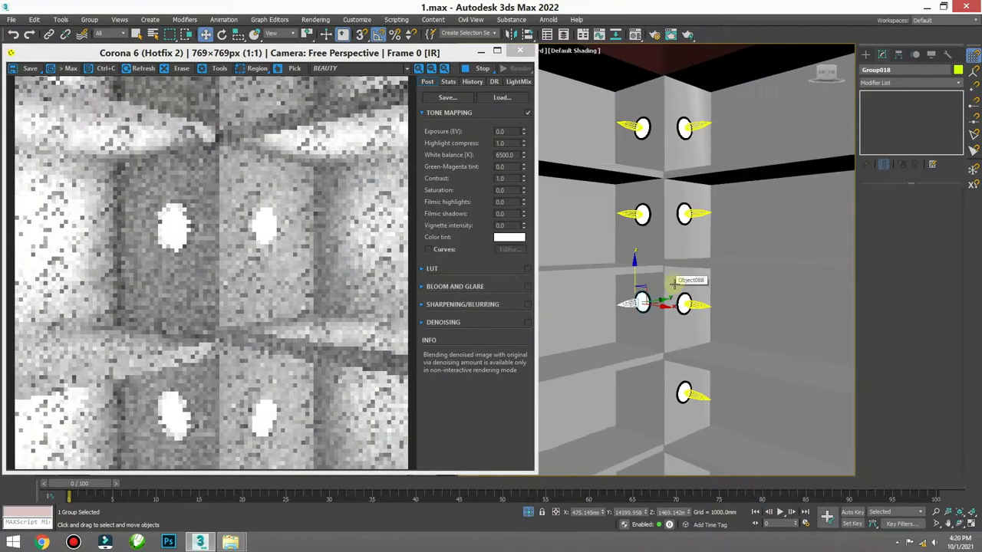
Step: Move the copied corner light lower onto its shelf
left_click(658, 300)
scroll(604, 167, "up", 3)
left_click(604, 167)
mouse_move(604, 167)
left_mouse_down()
mouse_move(596, 215)
mouse_move(606, 265)
left_mouse_up()
left_click(619, 268)
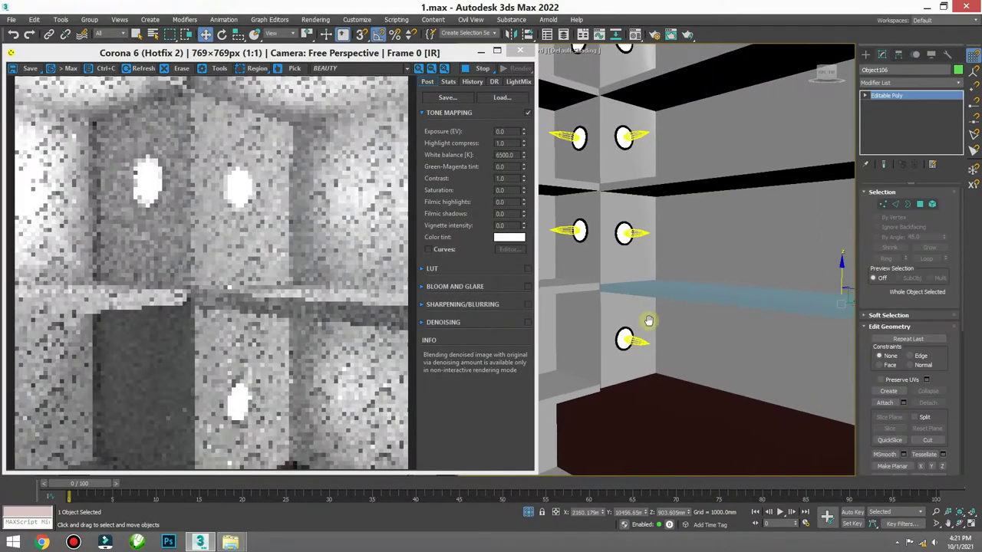
middle_click_drag(629, 281, 636, 228, "alt")
left_click_drag(635, 229, 627, 305)
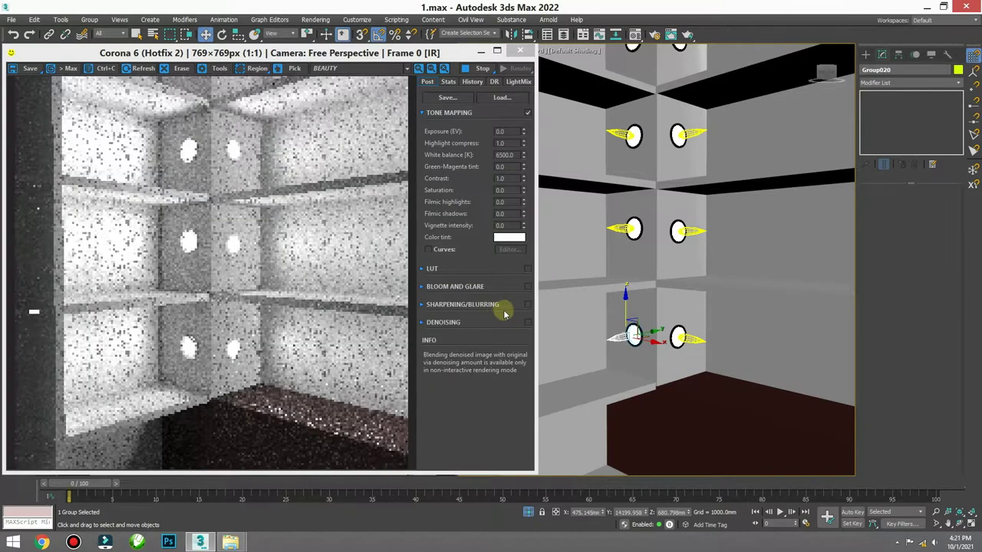
left_click(234, 310)
Step: Select the left column of lights and clone it to the right
middle_click_drag(738, 317, 690, 276)
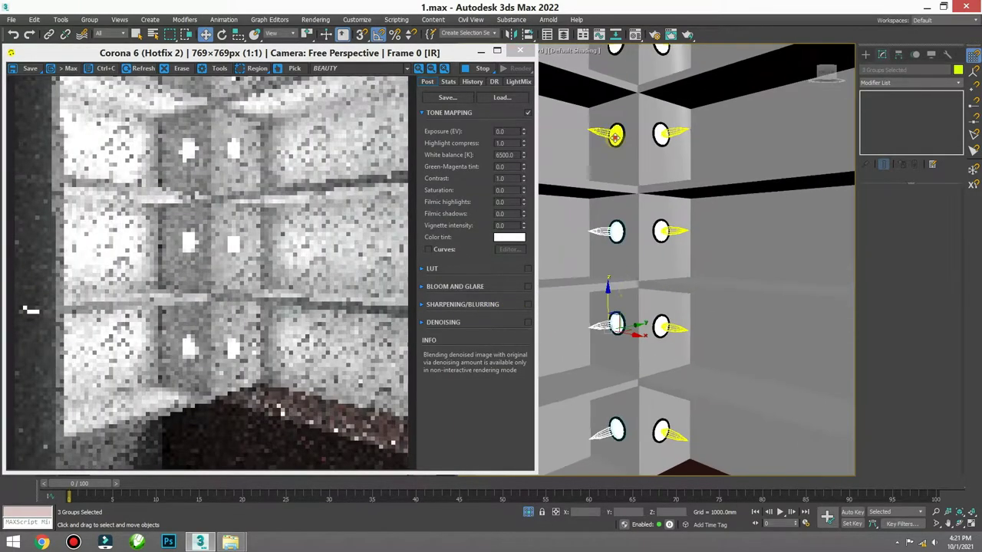
left_click_drag(571, 407, 594, 100)
scroll(690, 332, "down", 4)
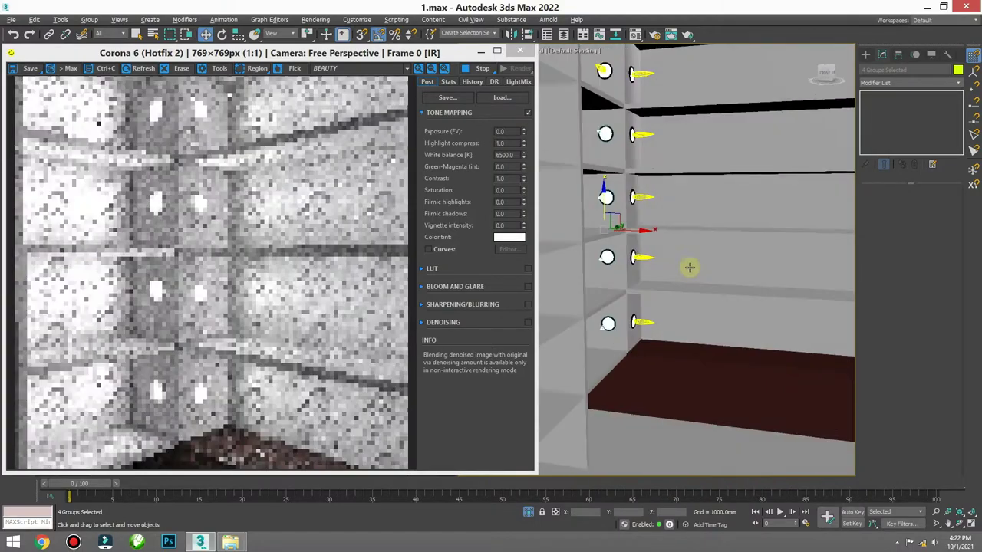
mouse_move(573, 230)
left_mouse_down("shift")
mouse_move(715, 230)
mouse_move(565, 318)
left_mouse_up("shift")
left_click(542, 315)
left_click(492, 315)
scroll(659, 303, "up", 3)
Step: Zoom in and select the wall piece standing in front of the lights
middle_click_drag(658, 303, 673, 342, "alt")
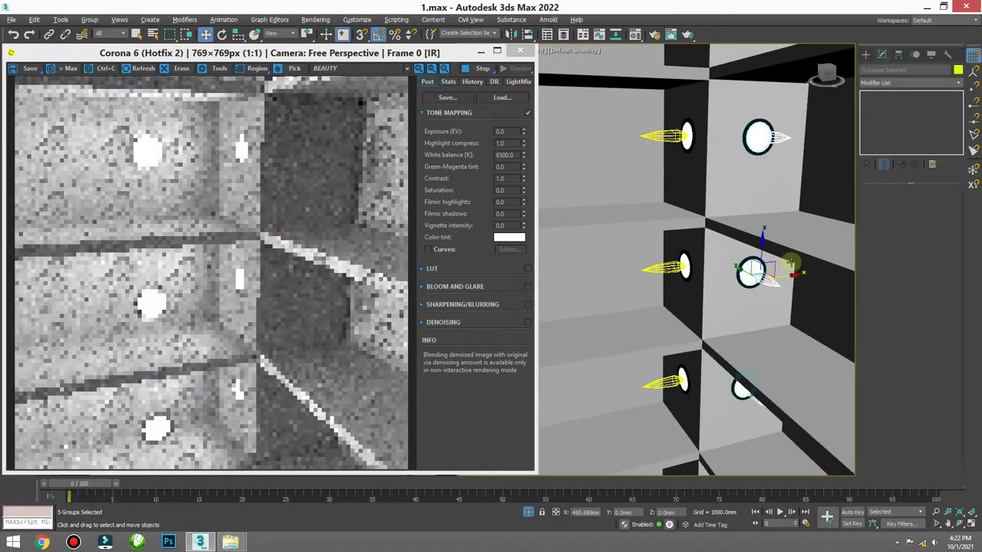
scroll(673, 343, "up", 3)
scroll(600, 369, "up", 3)
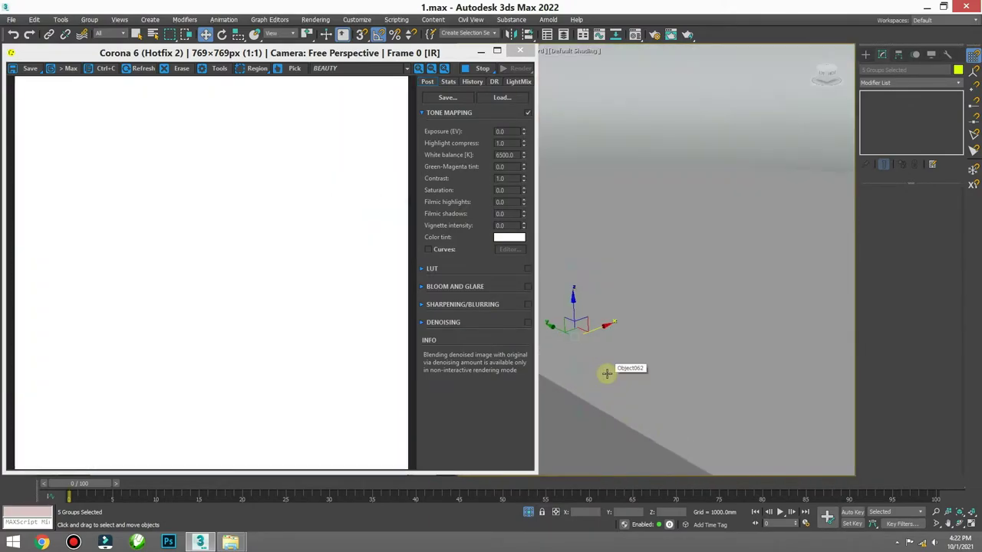
left_click(606, 373)
Step: Hide the selected wall piece with Hide Selection
right_click(602, 361)
left_click(633, 325)
scroll(590, 342, "down", 3)
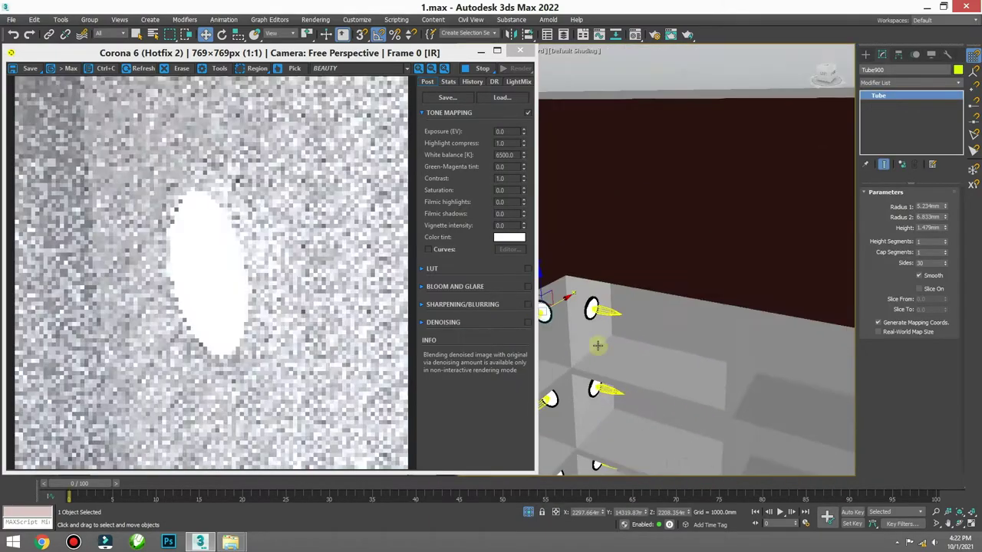
Step: Clone the Group021 shelf light group to new positions
left_click(546, 301)
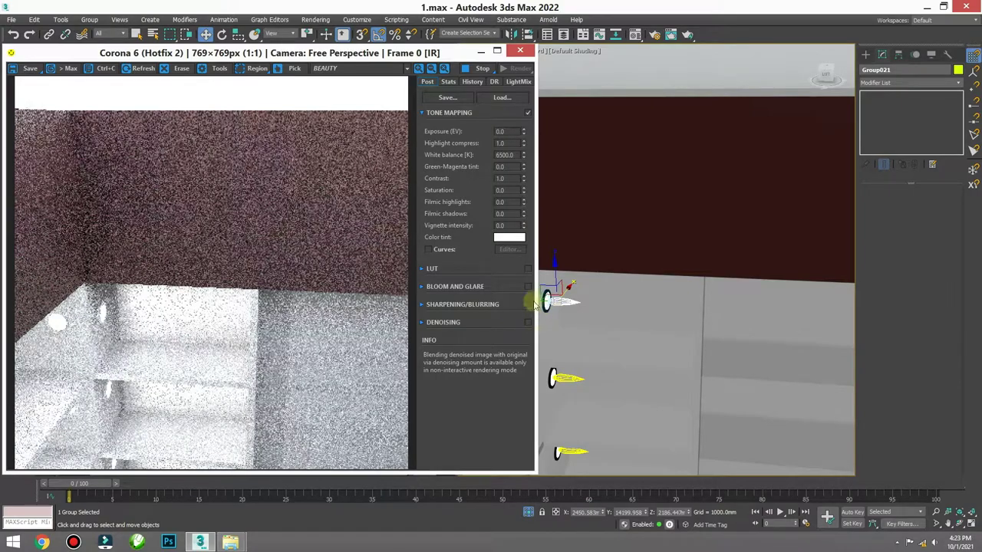
left_click_drag(364, 60, 330, 56)
left_click_drag(546, 301, 818, 306, "shift")
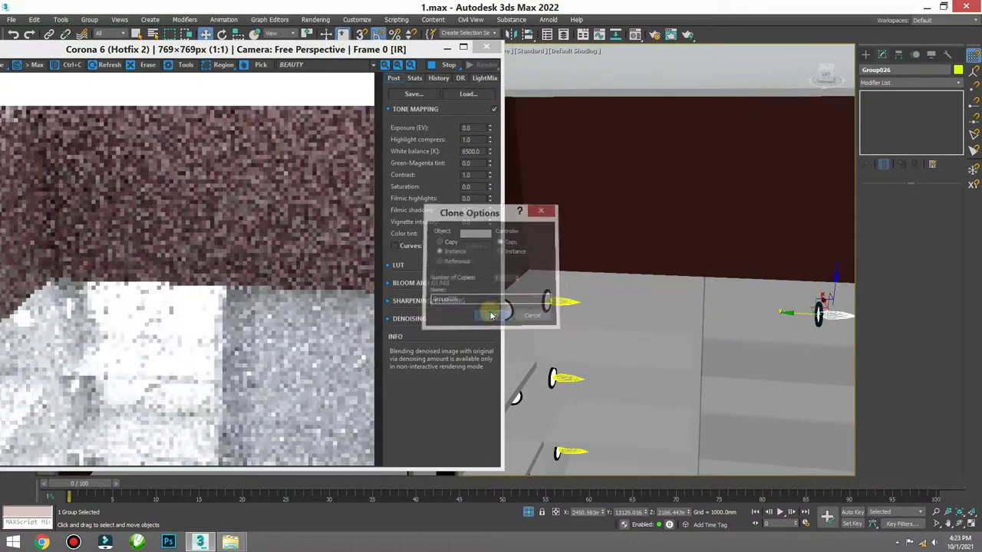
key("Return")
key("z")
scroll(692, 276, "up", 3)
scroll(692, 276, "down", 4)
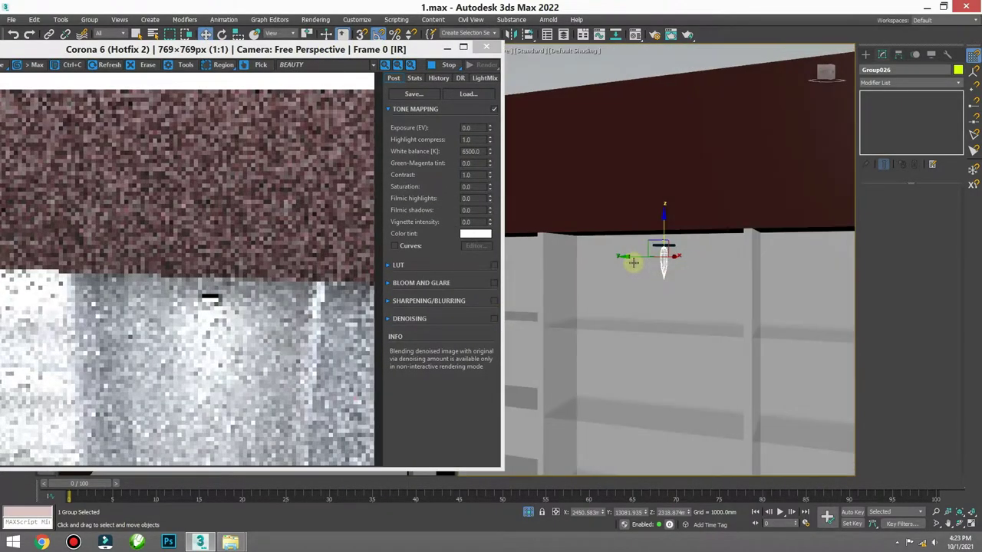
left_click_drag(693, 265, 699, 262, "shift")
key("Escape")
Step: Check the IES profile on CoronaLight022, then close group Group026
left_click(702, 265)
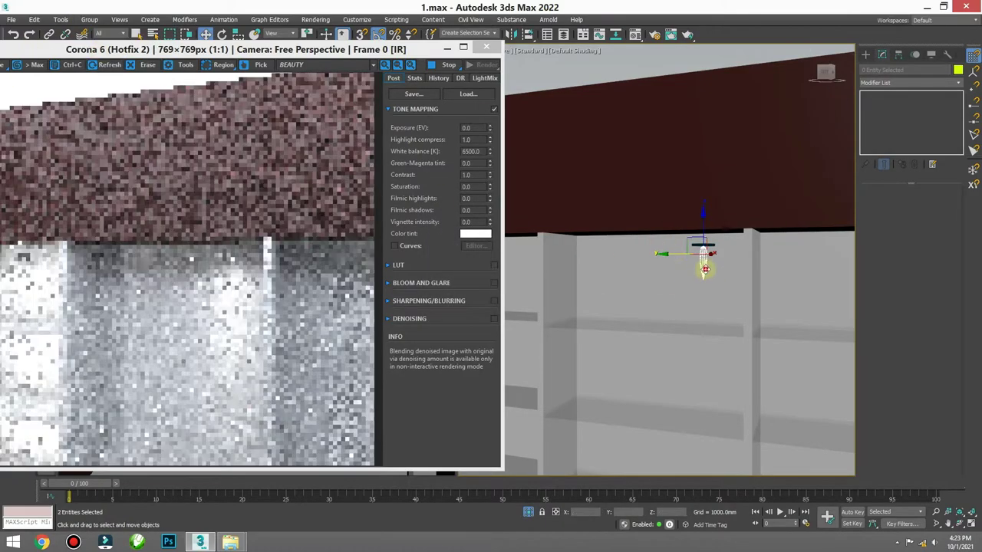
left_click(909, 387)
scroll(343, 110, "down", 3)
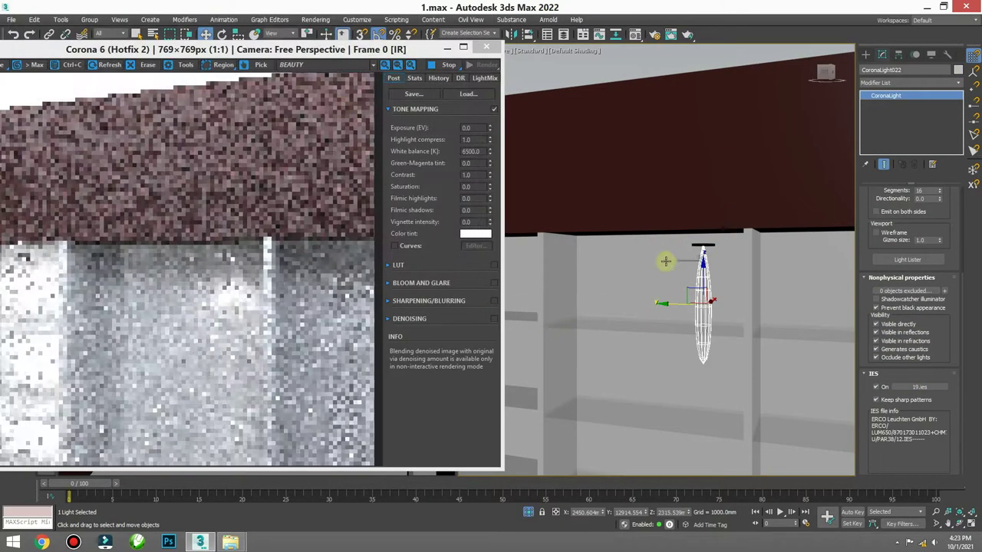
left_click(664, 263)
left_click(89, 19)
left_click(89, 35)
key("z")
Step: Copy the light further along the shelf
mouse_move(687, 292)
middle_mouse_down("alt")
mouse_move(670, 300)
mouse_move(719, 318)
mouse_move(629, 258)
middle_mouse_up("alt")
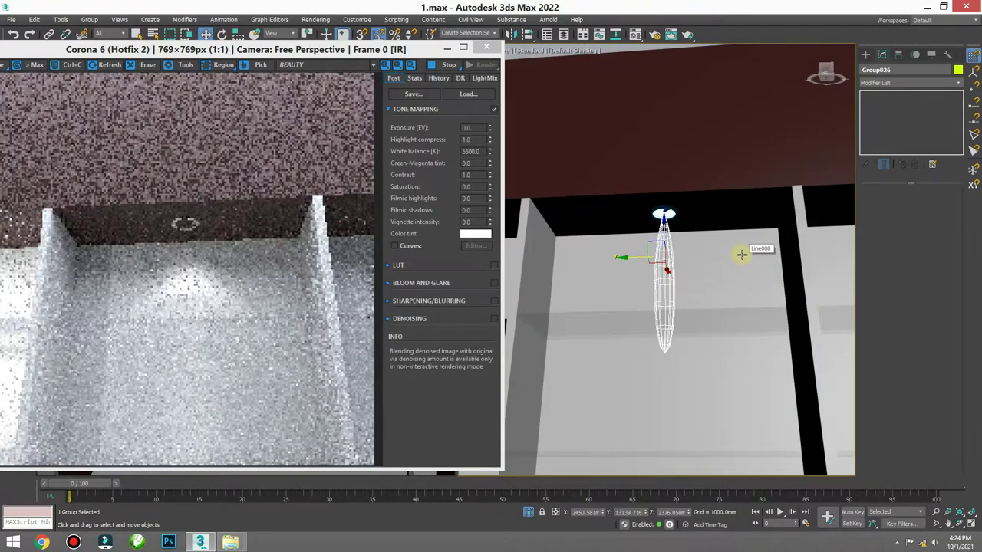
scroll(741, 254, "up", 5)
scroll(669, 330, "down", 4)
left_click_drag(669, 329, 798, 330, "shift")
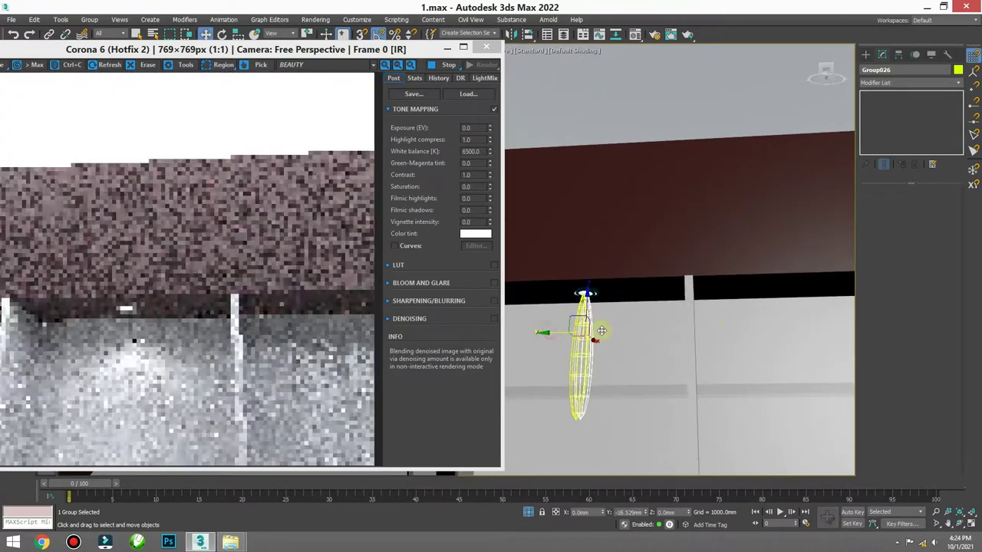
left_click(498, 317)
scroll(719, 391, "down", 5)
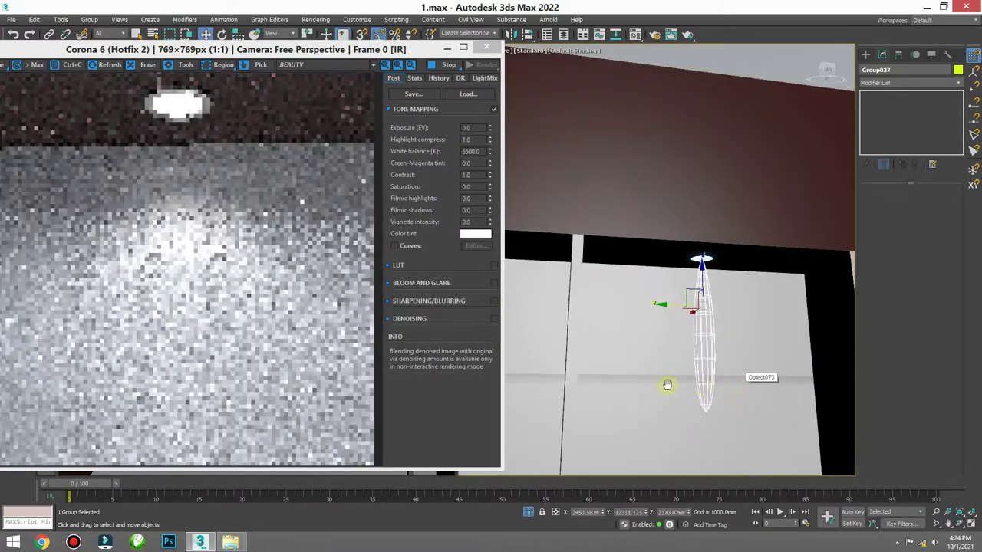
scroll(668, 386, "up", 5)
scroll(649, 412, "down", 5)
scroll(652, 380, "up", 3)
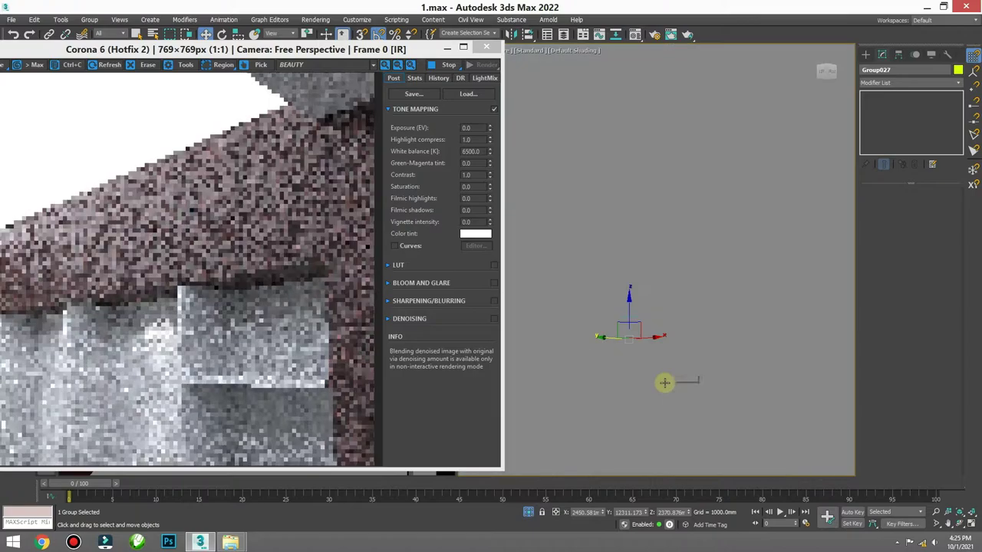
scroll(662, 384, "down", 5)
scroll(672, 376, "up", 4)
scroll(672, 376, "down", 3)
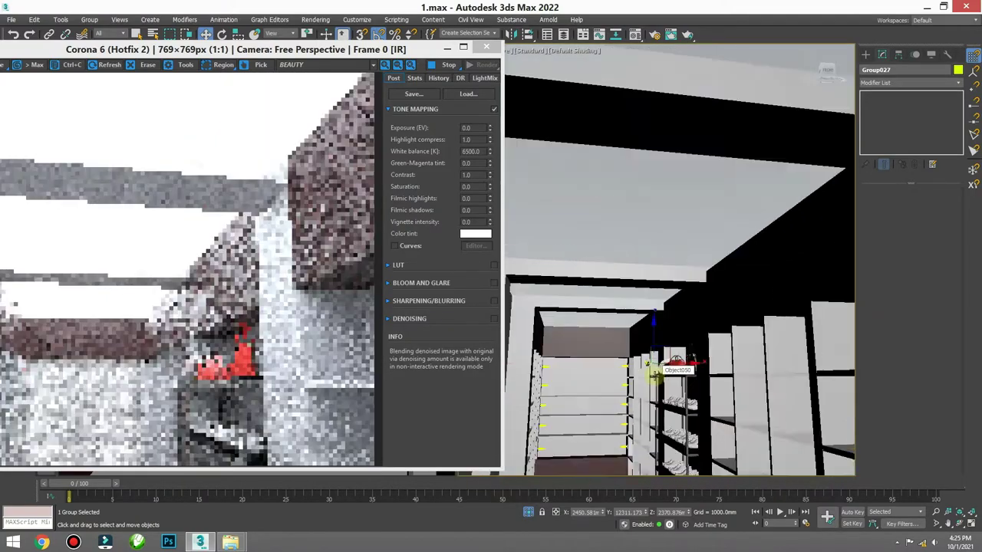
scroll(675, 376, "down", 4)
scroll(686, 376, "up", 3)
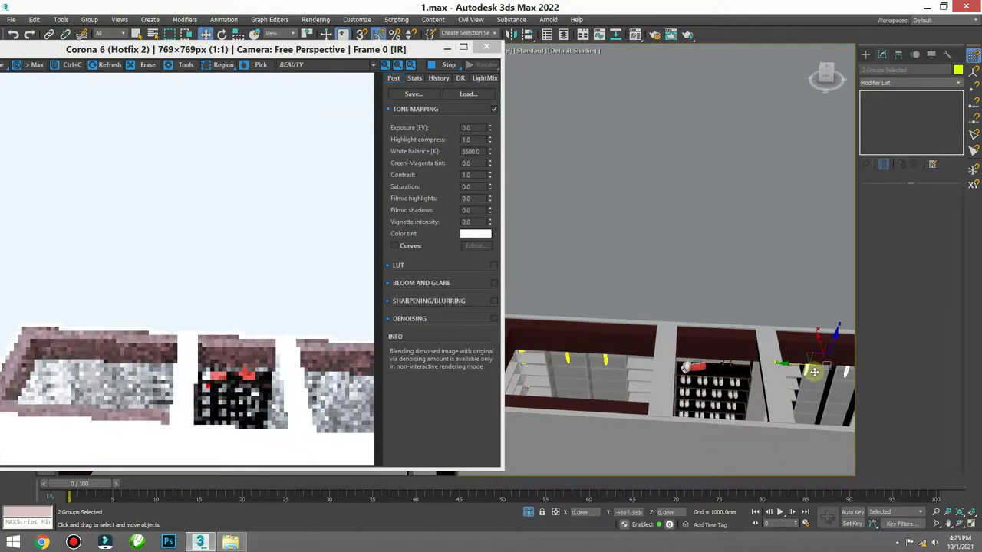
Step: Copy the lights into the next shelving bay and select the new pair
left_click_drag(814, 371, 824, 368, "shift")
key("Return")
scroll(681, 306, "up", 3)
scroll(706, 320, "up", 2)
scroll(628, 321, "up", 2)
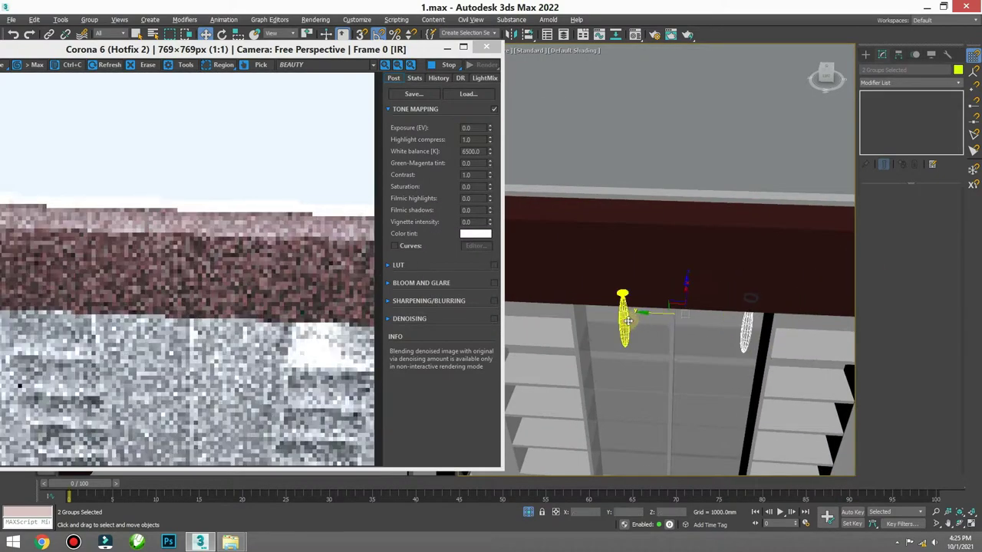
scroll(695, 316, "down", 3)
scroll(690, 330, "down", 2)
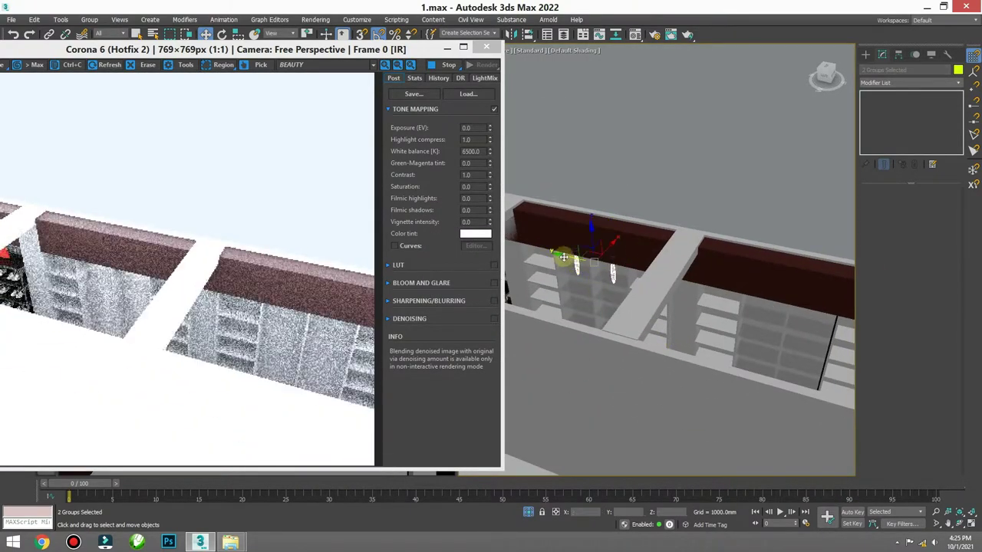
left_click(758, 328, "ctrl")
scroll(559, 314, "up", 3)
scroll(629, 265, "up", 2)
scroll(688, 414, "down", 5)
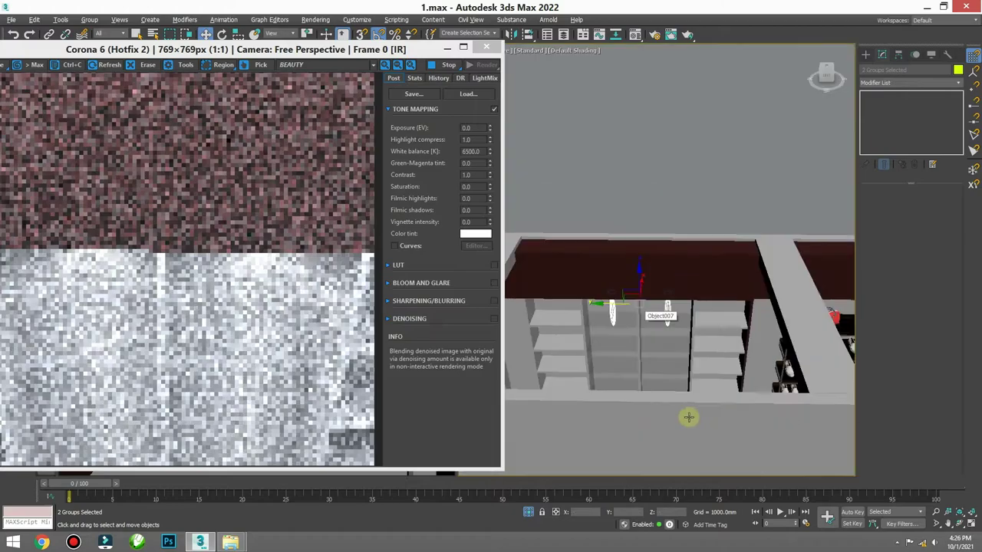
middle_click_drag(688, 414, 606, 382, "alt")
Step: Switch to PhysCamera001 and Unhide All to restore the hidden wall
key("c")
right_click(637, 222)
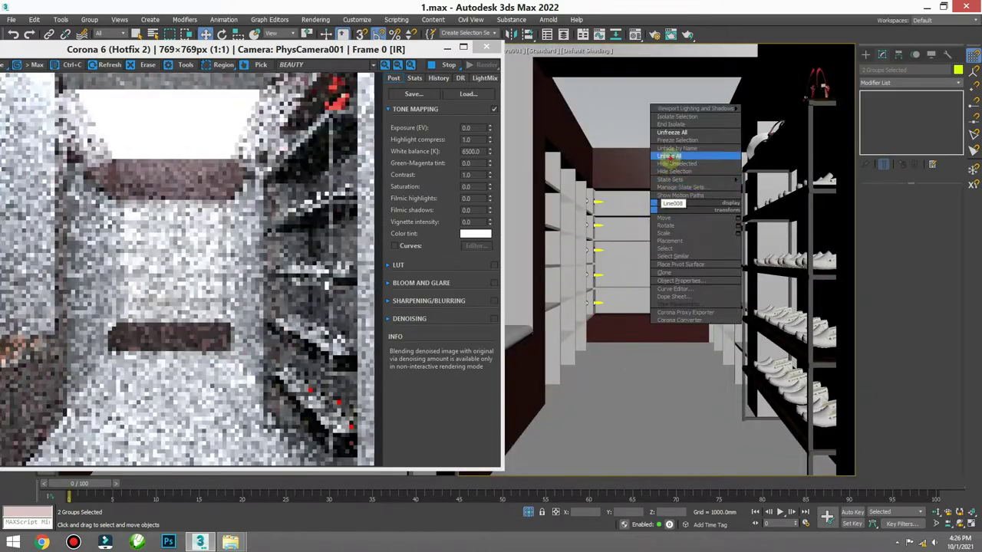
left_click(654, 215)
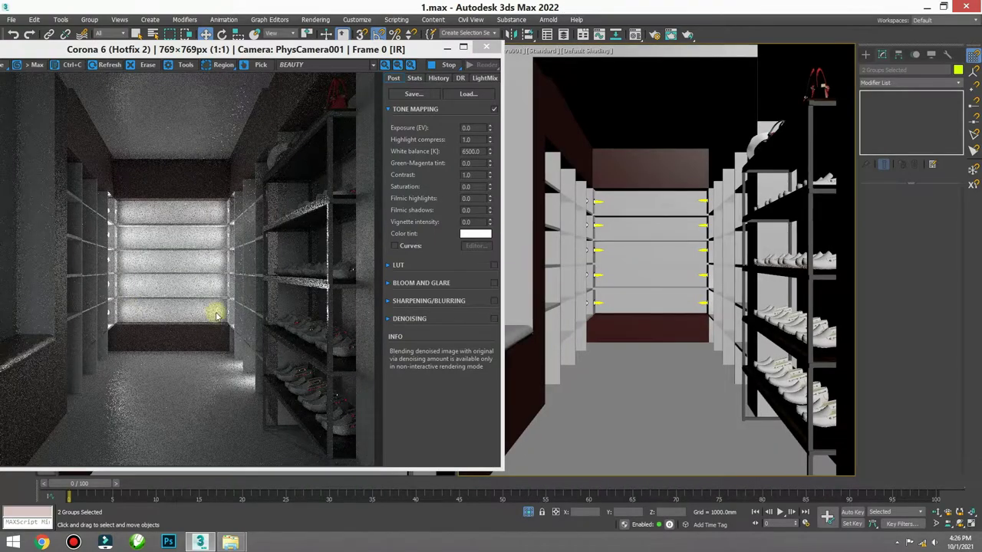
Step: In Top view, clone the ceiling lights across into a 2×2 downlight grid
key("t")
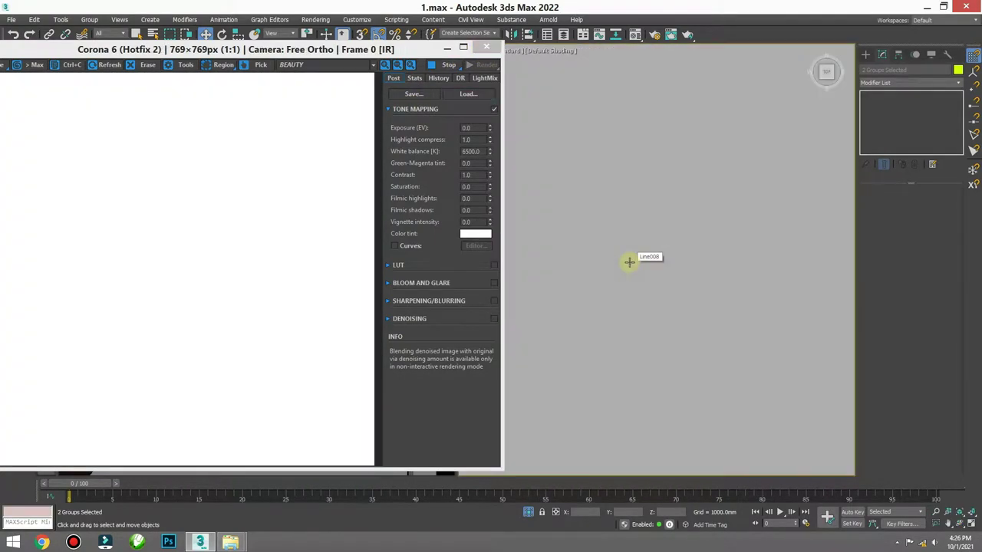
scroll(629, 261, "up", 3)
middle_click_drag(772, 268, 754, 353)
scroll(693, 226, "up", 3)
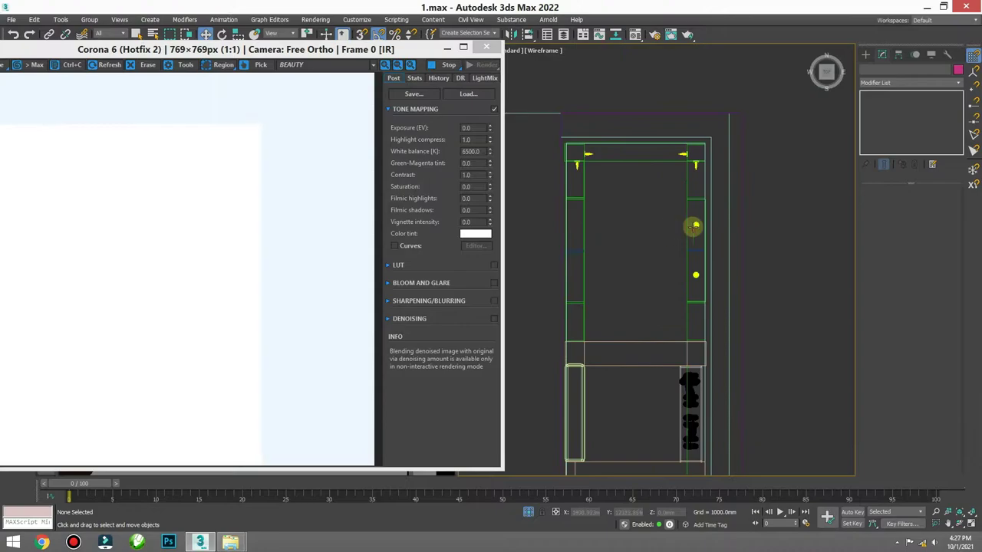
left_click(697, 272)
left_click_drag(658, 241, 739, 266, "ctrl")
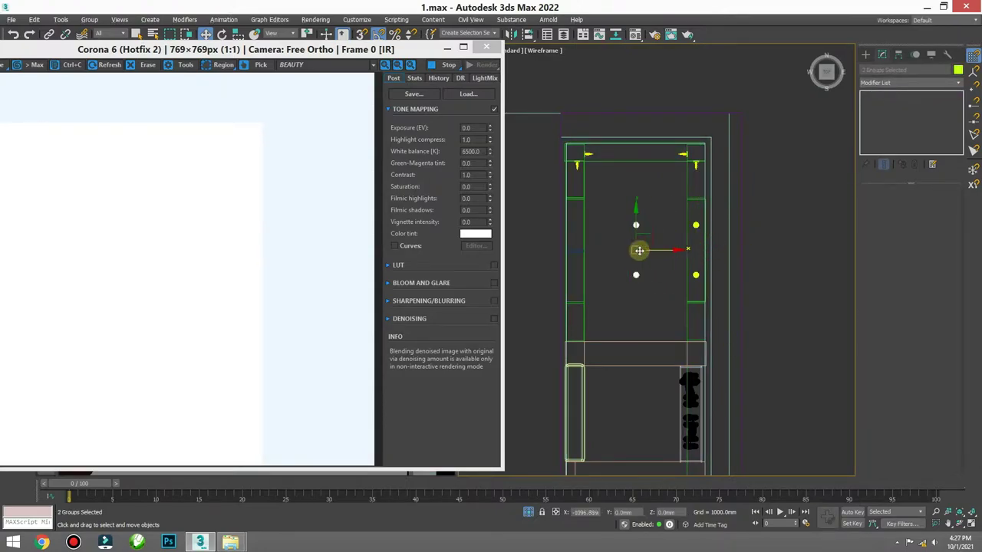
left_click_drag(639, 250, 604, 250, "shift")
left_click(502, 314)
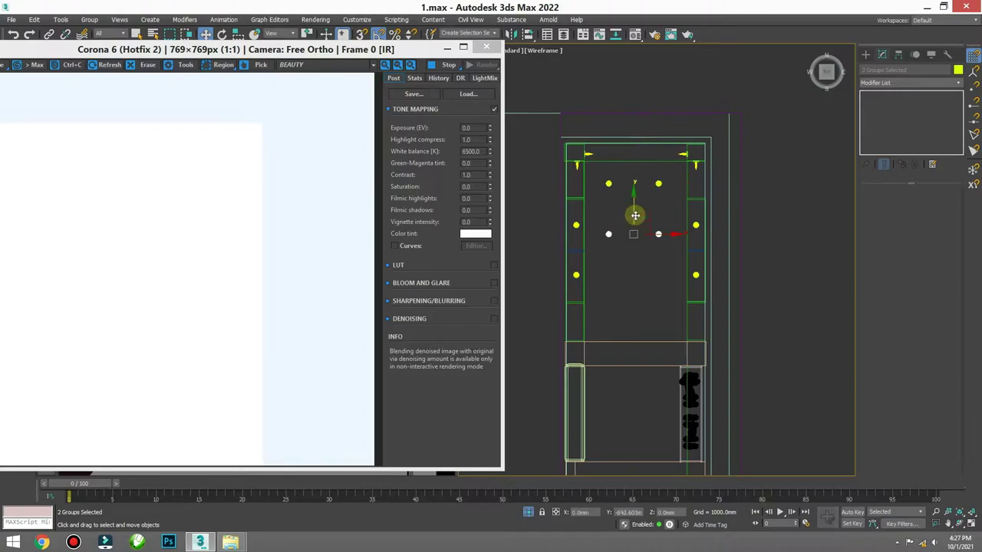
left_click_drag(635, 216, 586, 263, "shift")
key("Escape")
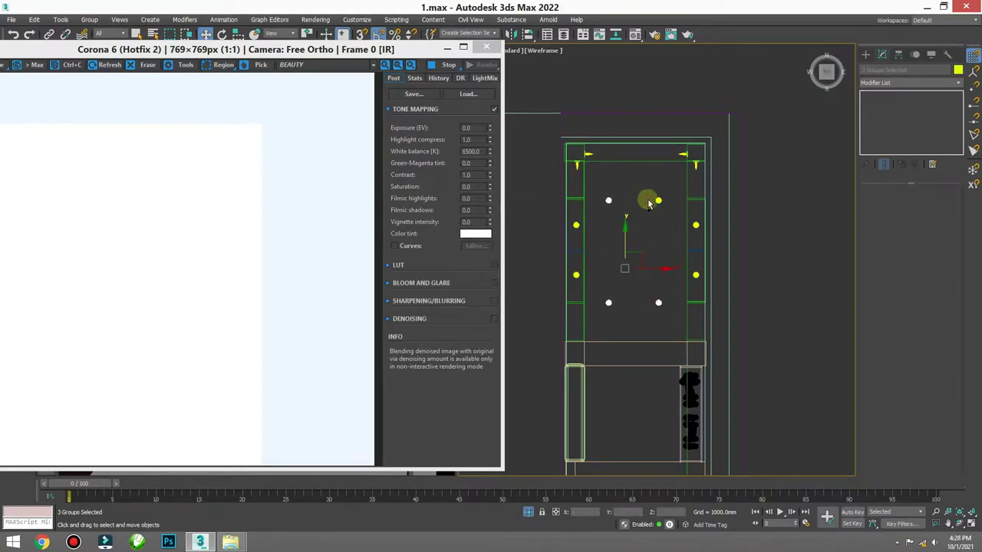
Step: Frame the new downlights, then return to the camera view
key("z")
scroll(654, 198, "up", 5)
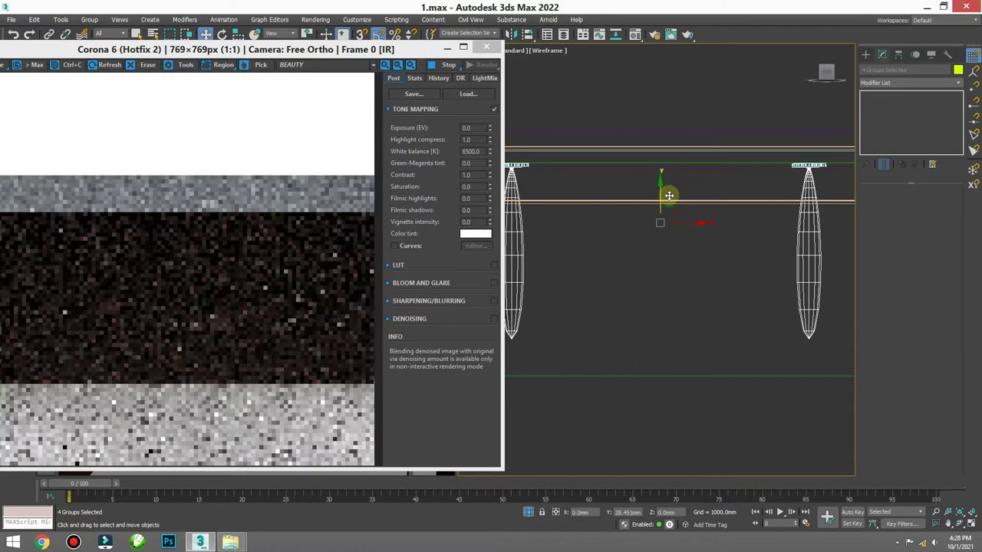
scroll(662, 254, "down", 2)
key("c")
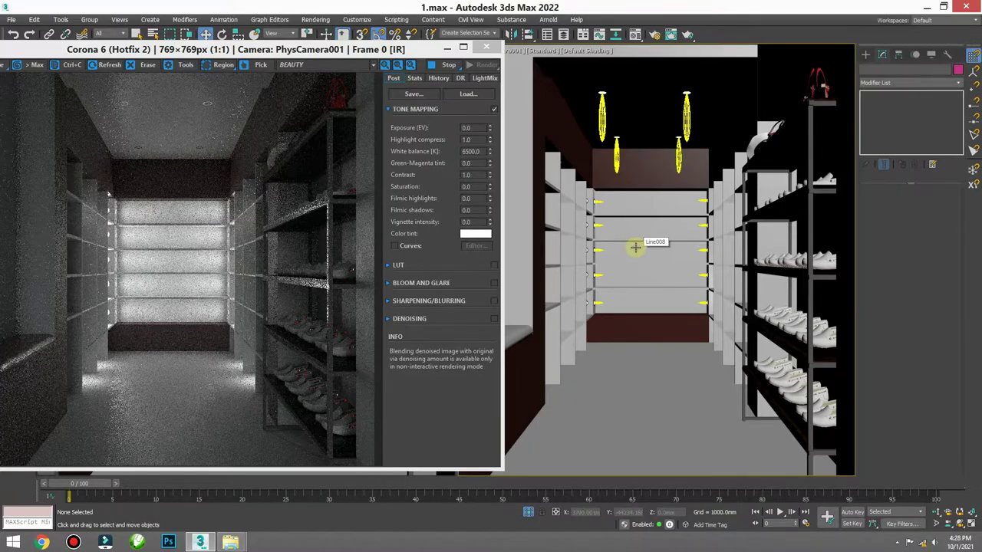
Step: Check the ceiling lights in wireframe and restart the Corona render from PhysCamera001
left_click(602, 115, "ctrl")
key("f")
key("z")
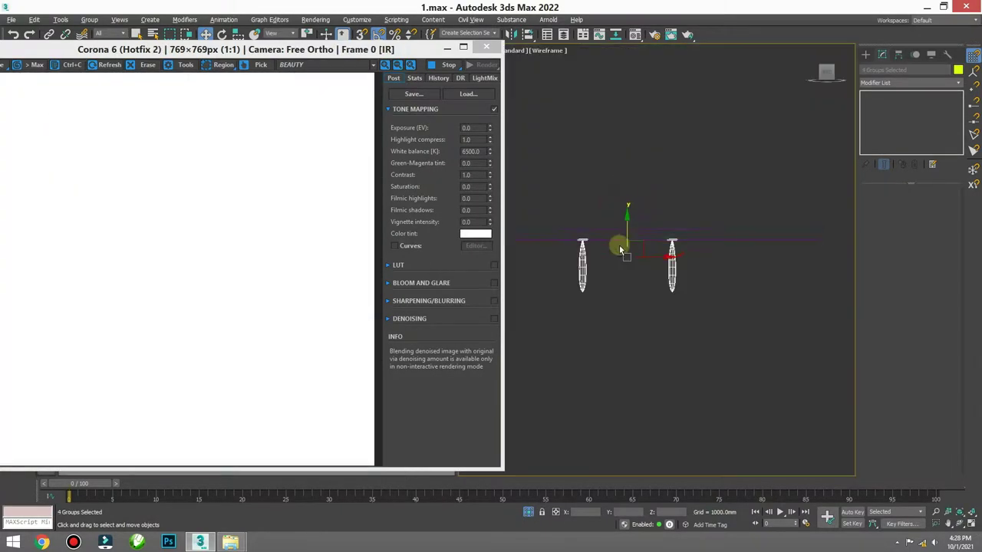
key("c")
right_click(654, 221)
left_click(654, 222)
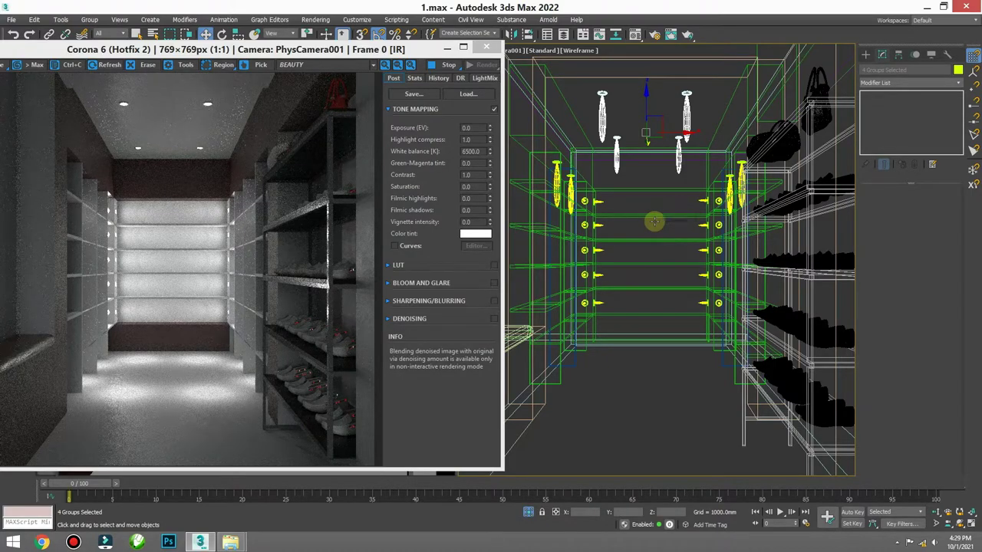
left_click(613, 124)
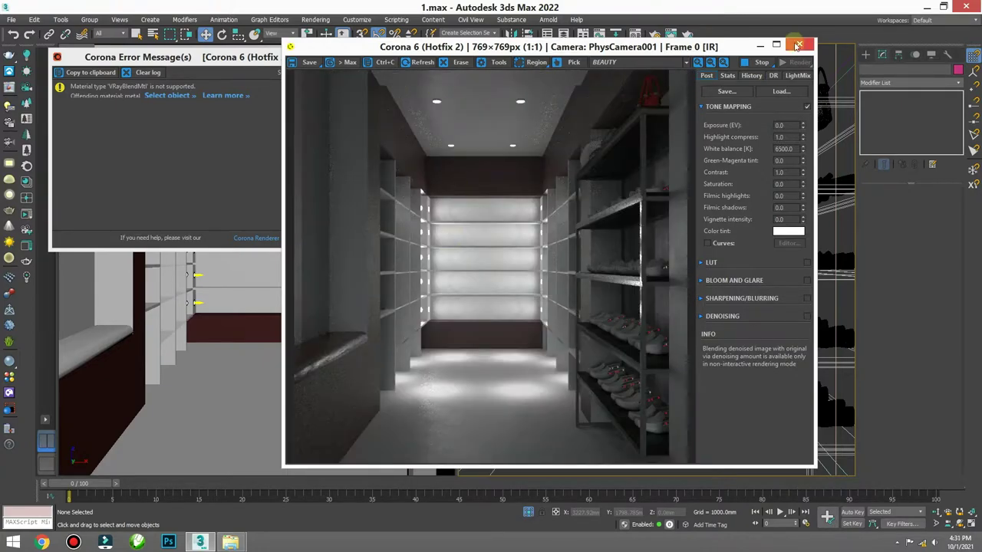
Step: Close the Corona VFB and error log, then Unhide All to restore the corridor
left_click(798, 46)
left_click(617, 85)
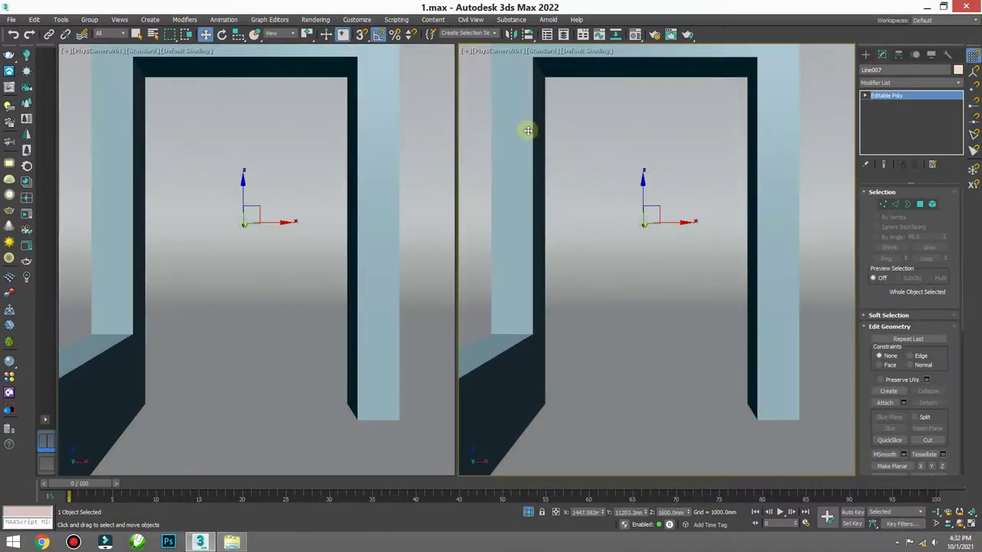
key("m")
mouse_move(634, 189)
middle_mouse_down("alt")
mouse_move(697, 268)
mouse_move(550, 278)
middle_mouse_up("alt")
key("m")
right_click(607, 274)
left_click(625, 230)
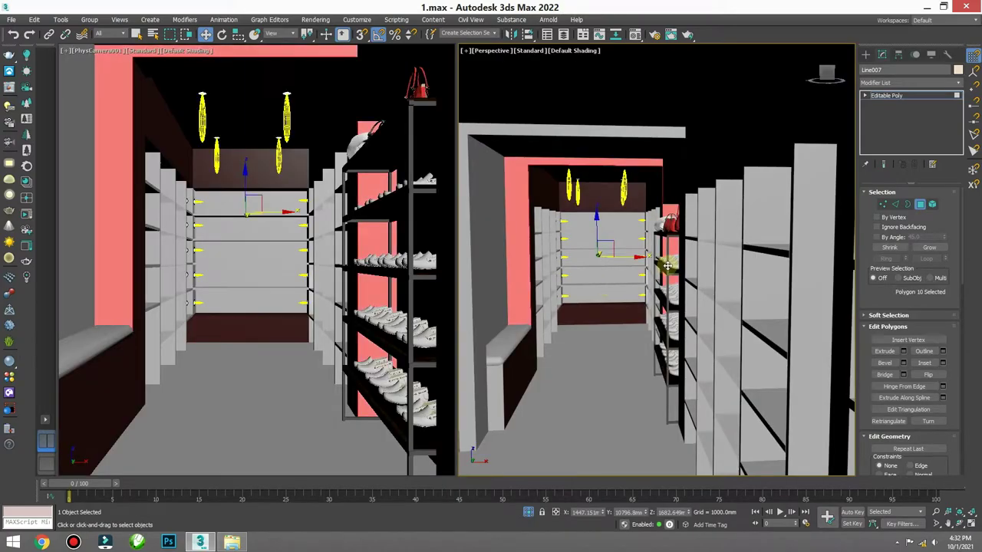
Step: Hide the metal shoe rack group (Group004) and frame the corridor in the Perspective view
left_click(661, 265)
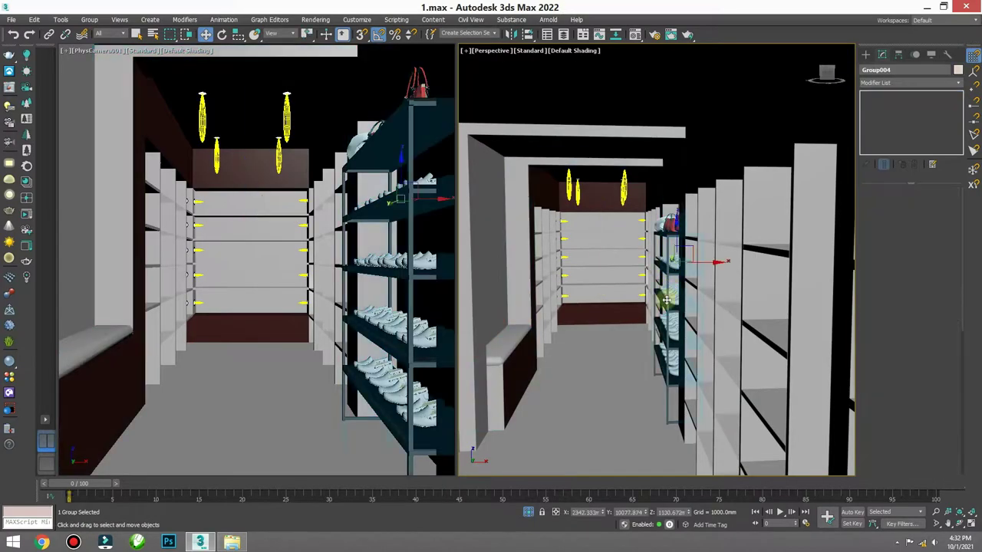
right_click(666, 313)
left_click(694, 278)
mouse_move(653, 324)
middle_mouse_down("alt")
mouse_move(712, 322)
mouse_move(711, 274)
mouse_move(679, 309)
middle_mouse_up("alt")
mouse_move(644, 222)
middle_mouse_down("alt")
mouse_move(652, 254)
mouse_move(697, 250)
middle_mouse_up("alt")
scroll(653, 254, "up", 5)
scroll(645, 248, "down", 5)
scroll(622, 286, "up", 5)
scroll(637, 294, "down", 5)
middle_click_drag(697, 284, 756, 309)
Step: Convert the ceiling slab to an Editable Poly, then orbit toward the red wall and shelves
left_click(652, 258)
right_click(652, 259)
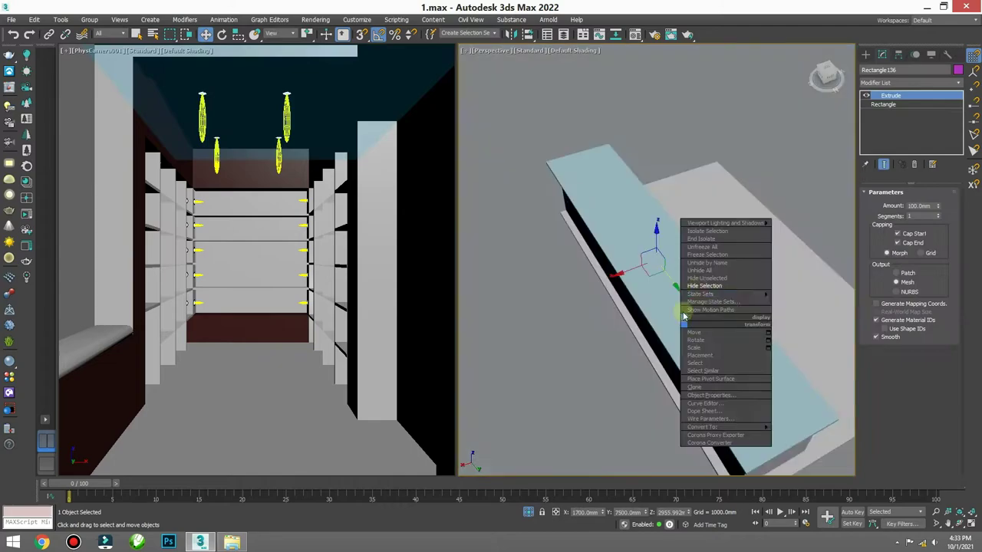
left_click(721, 399)
left_click(596, 291)
mouse_move(596, 292)
middle_mouse_down("alt")
mouse_move(654, 134)
mouse_move(657, 241)
middle_mouse_up("alt")
scroll(708, 230, "down", 5)
scroll(651, 298, "up", 5)
middle_click_drag(651, 299, 697, 308, "alt")
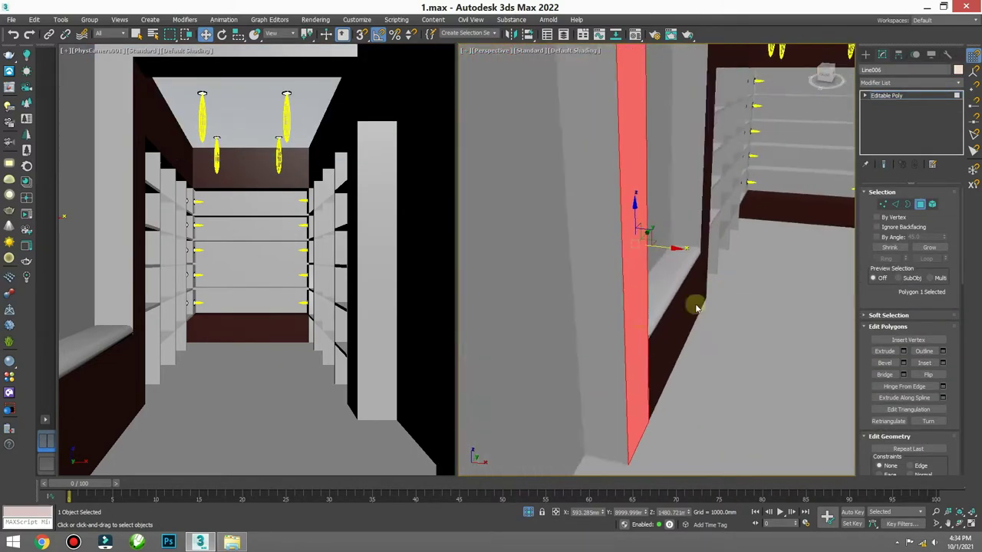
scroll(697, 308, "up", 3)
scroll(675, 253, "down", 3)
scroll(671, 227, "down", 3)
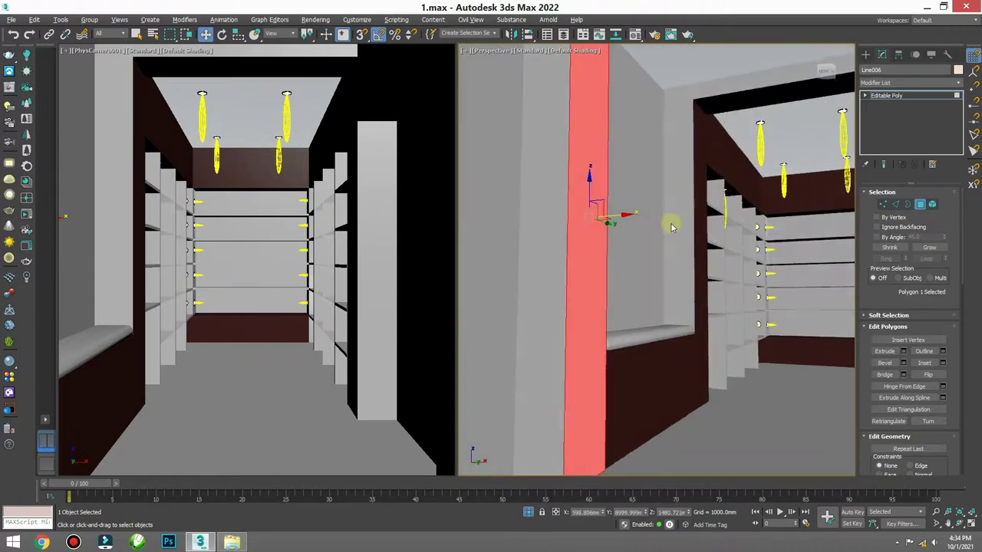
scroll(672, 227, "down", 3)
scroll(675, 225, "up", 2)
Step: Open the Material Editor, switch the viewport to the scene camera, and open Render Setup
key("m")
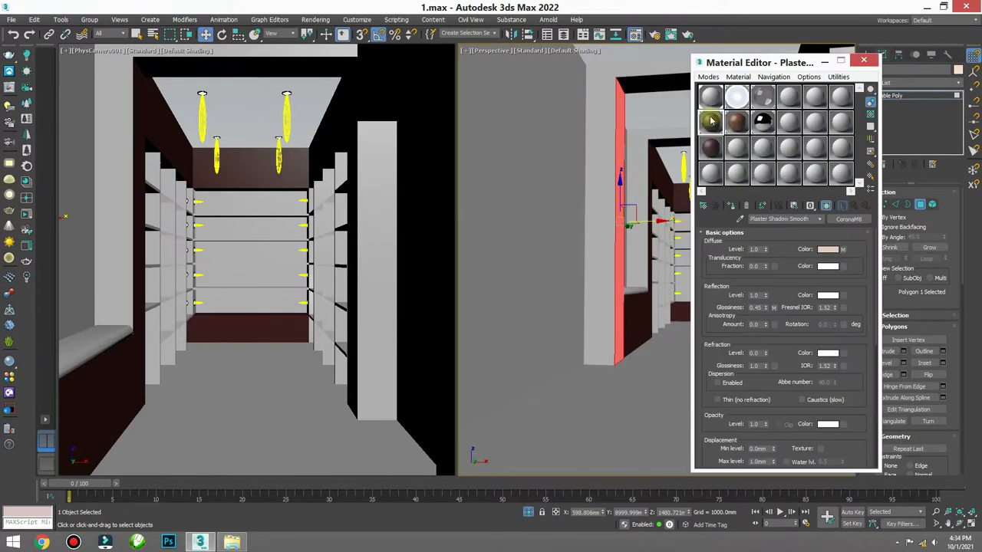
mouse_move(656, 82)
middle_mouse_down("alt")
mouse_move(688, 177)
mouse_move(653, 241)
middle_mouse_up("alt")
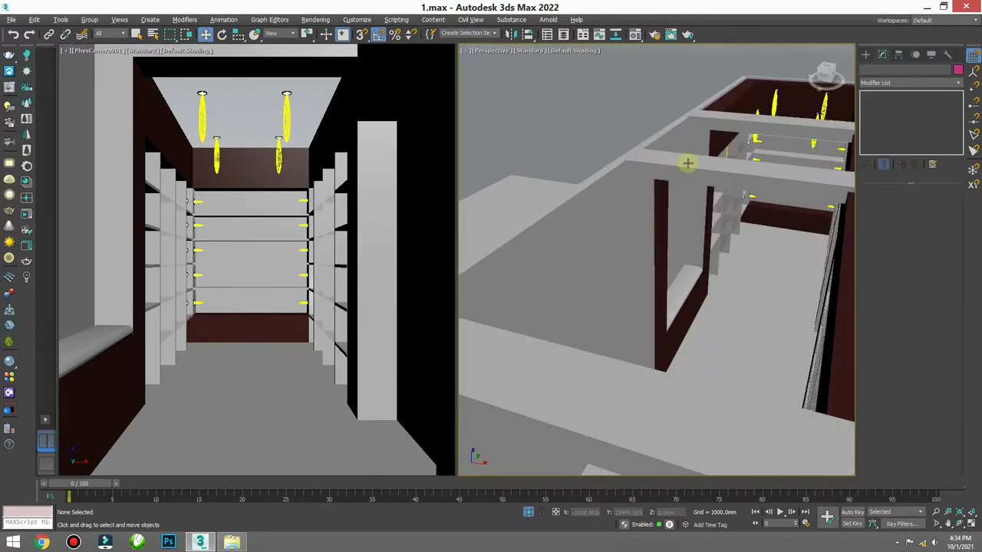
mouse_move(698, 165)
middle_mouse_down("alt")
mouse_move(697, 281)
mouse_move(715, 291)
middle_mouse_up("alt")
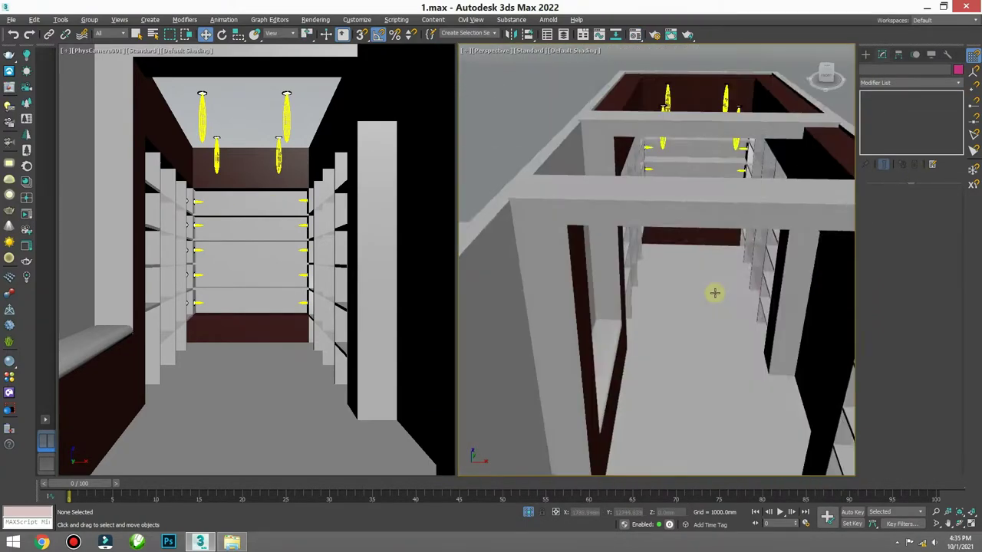
key("c")
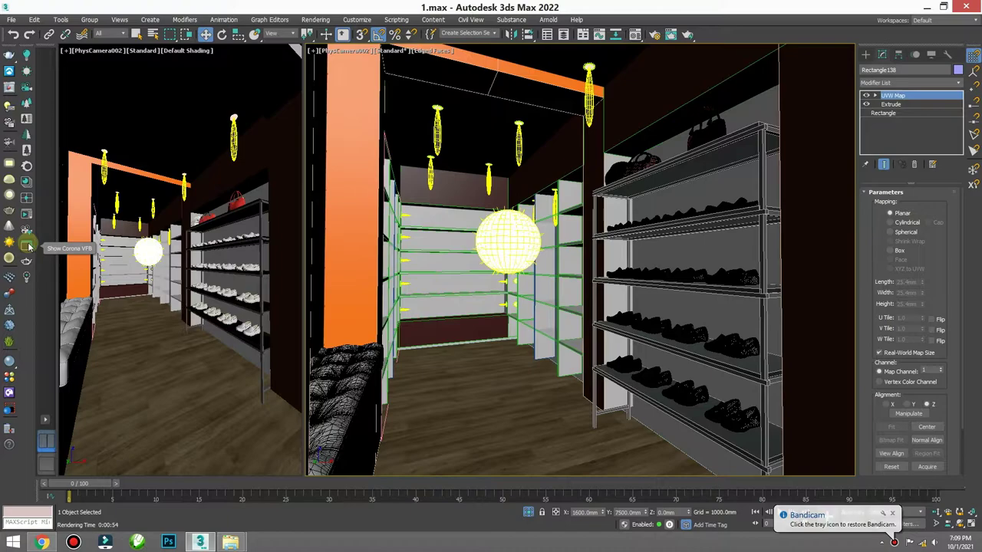
key("F10")
Step: Start the full 2560×2560 Corona production render after an interactive preview, then close Render Setup
left_click(29, 245)
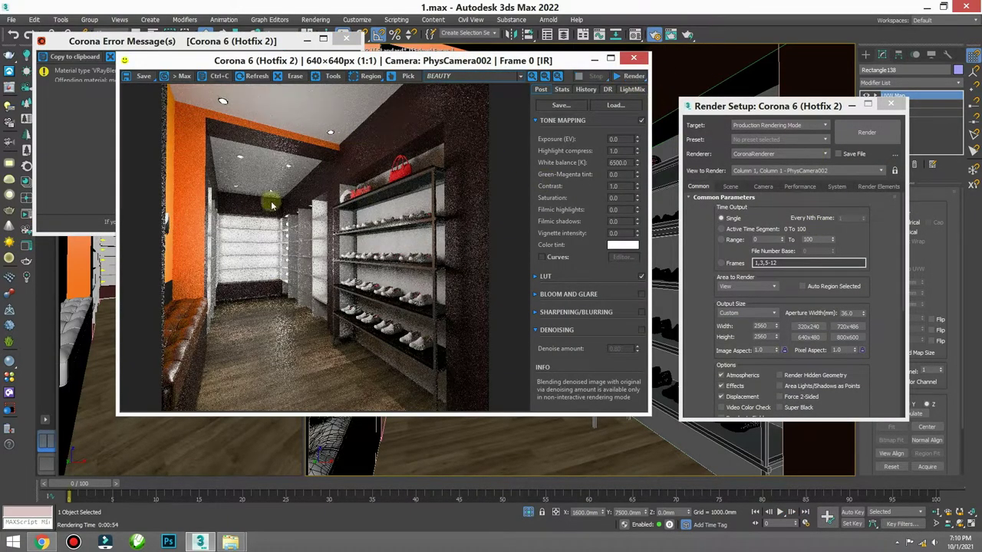
left_click(634, 76)
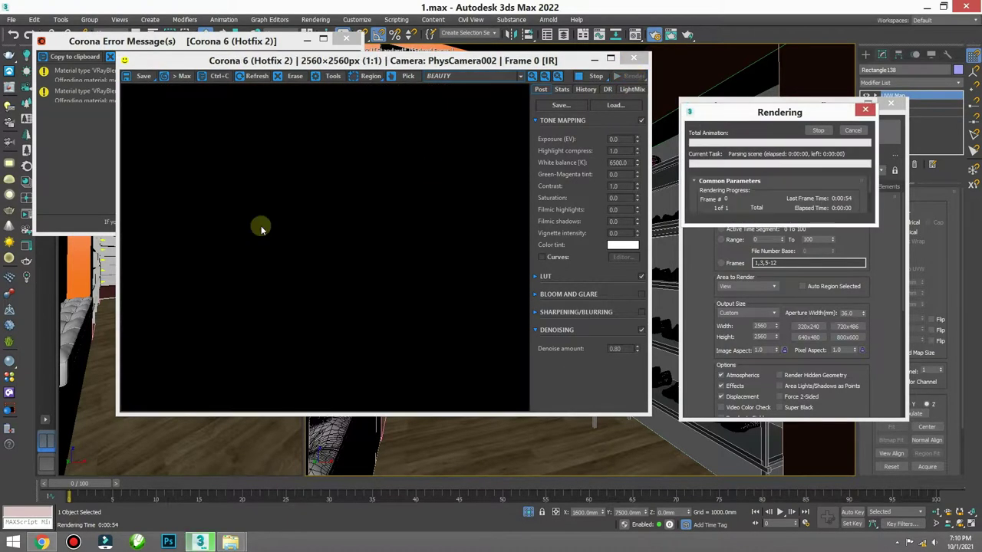
left_click_drag(802, 114, 665, 166)
left_click(633, 163)
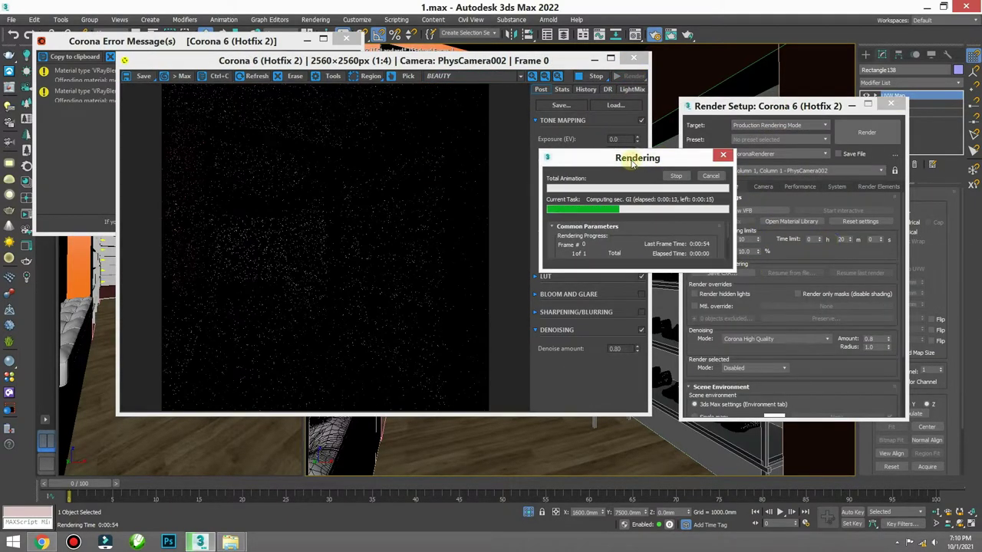
mouse_move(537, 60)
left_mouse_down()
mouse_move(714, 66)
mouse_move(561, 93)
left_mouse_up()
left_click(849, 123)
left_click(968, 109)
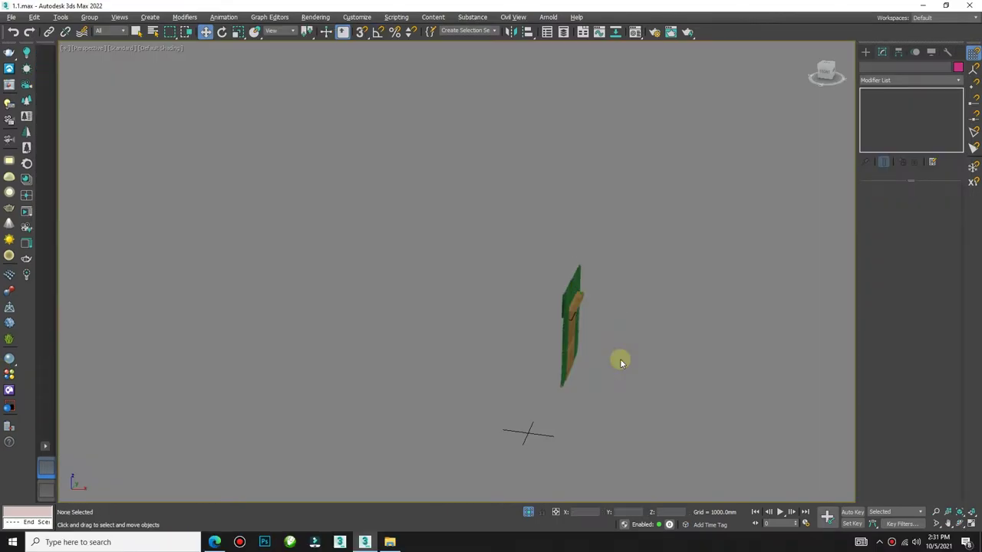
mouse_move(620, 361)
middle_mouse_down("alt")
mouse_move(525, 343)
mouse_move(593, 355)
mouse_move(580, 354)
middle_mouse_up("alt")
Step: Re-run the 2560×2560 Corona render and close Render Setup
scroll(446, 242, "up", 5)
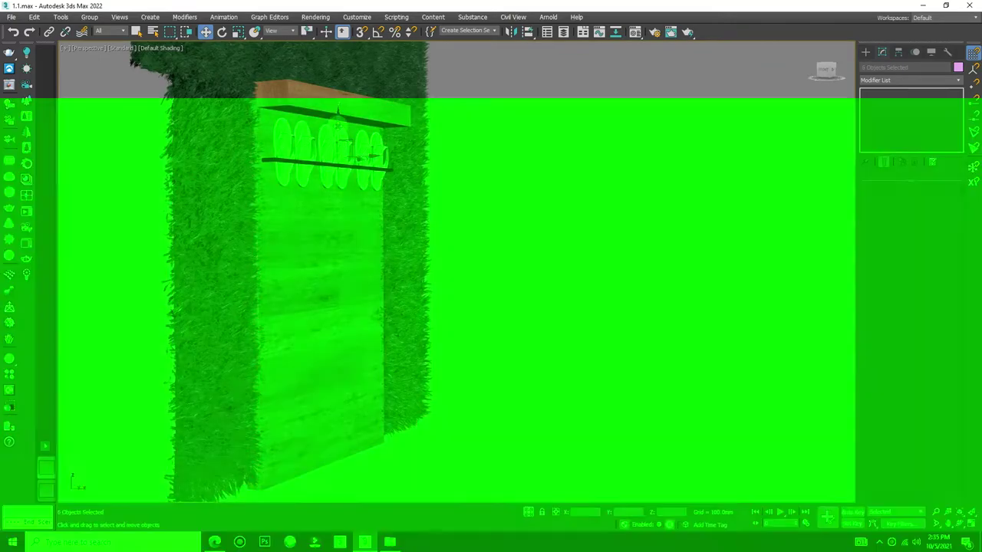
scroll(338, 250, "down", 5)
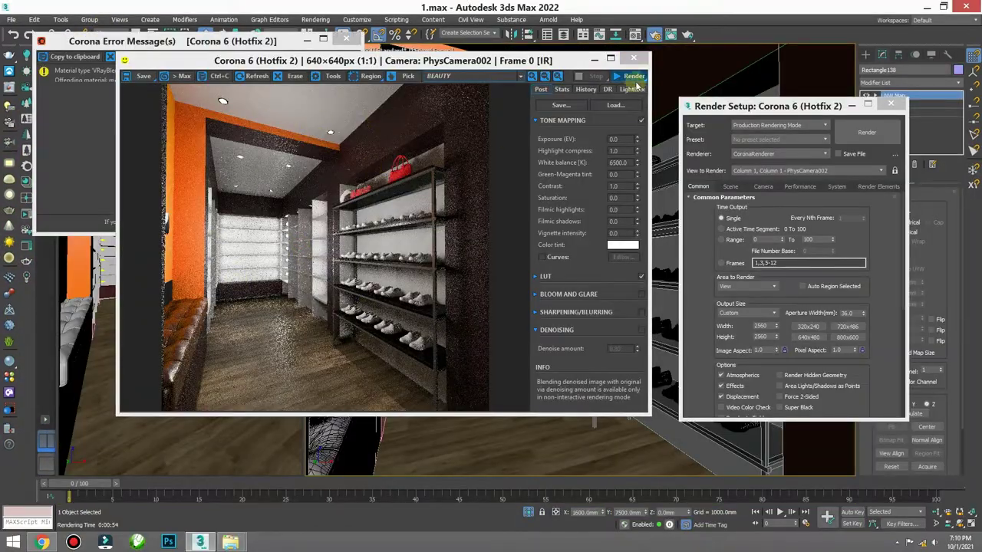
left_click(633, 77)
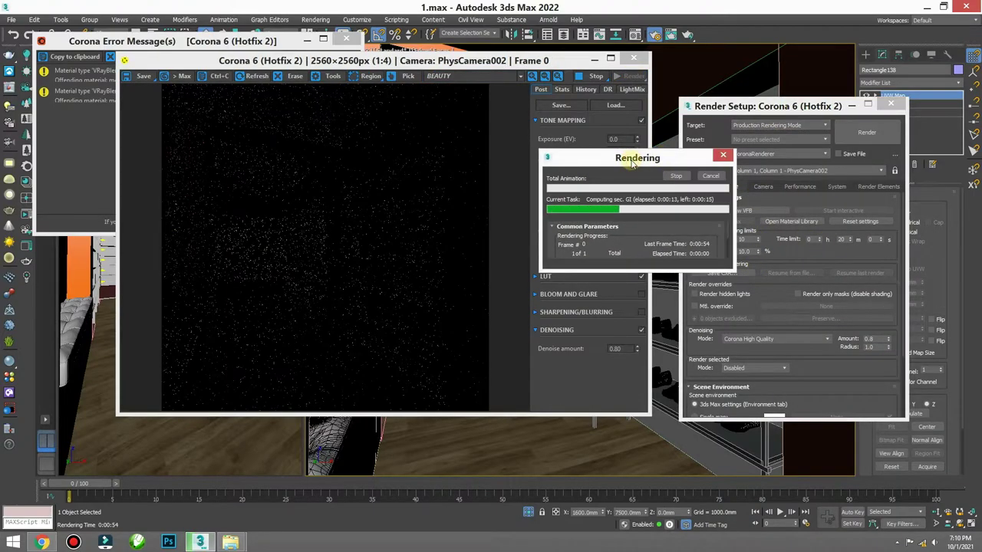
left_click_drag(499, 60, 675, 66)
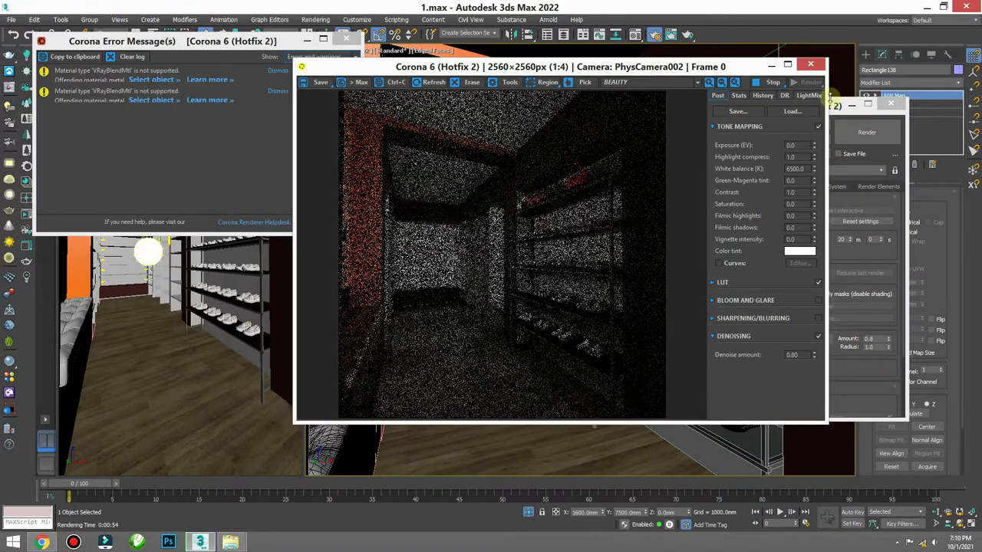
left_click_drag(835, 105, 869, 92)
left_click(924, 89)
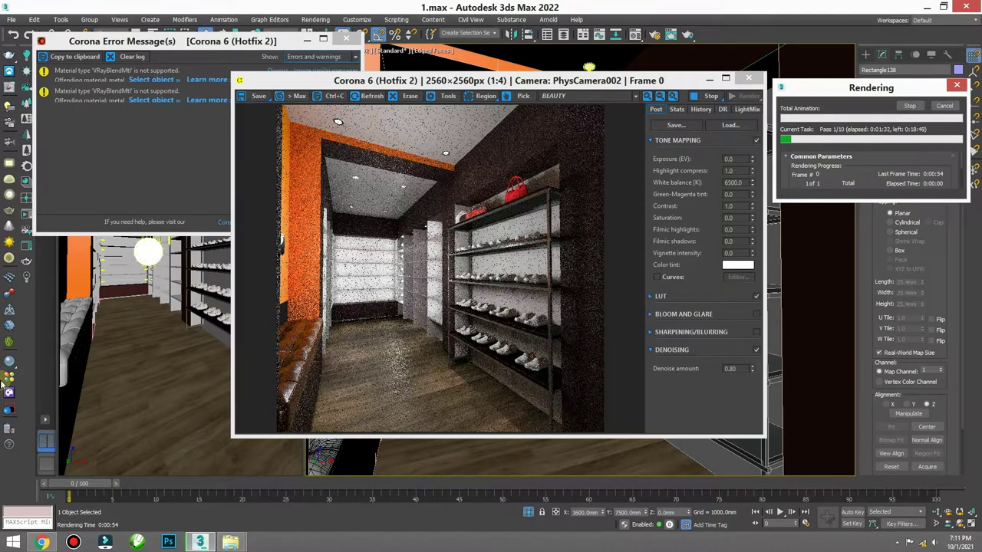
Step: Close the render progress window, the Corona frame buffer and the Corona error window
left_click(943, 106)
left_click(748, 77)
left_click(346, 40)
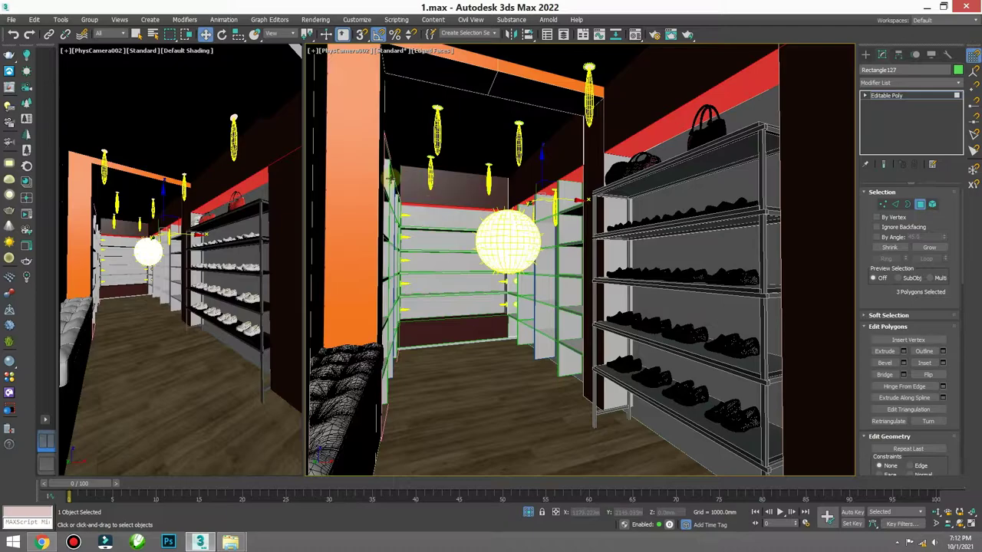
Step: Close the Material Editor, save the scene, set the right view to wireframe, and start a new render
left_click(635, 34)
left_click(819, 61)
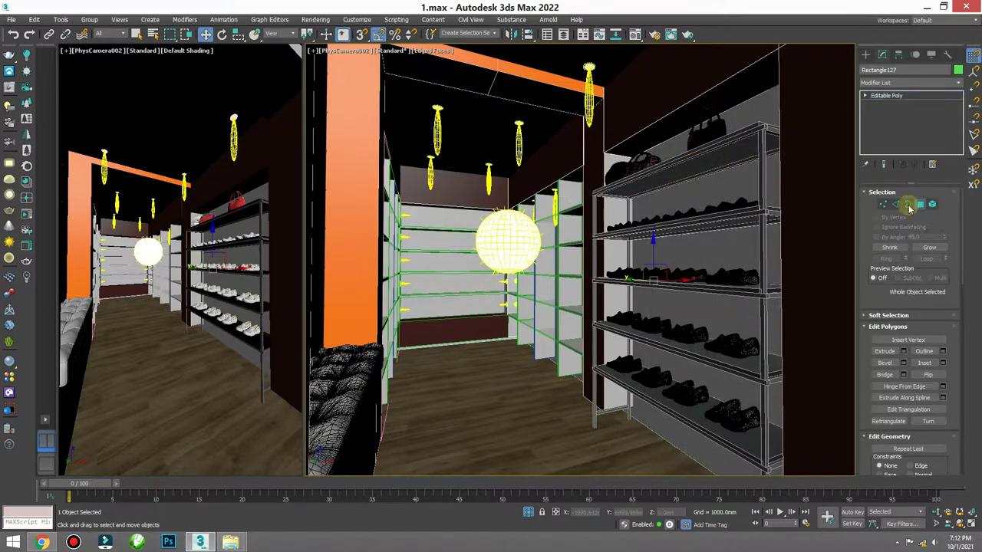
key("F3")
left_click(451, 281)
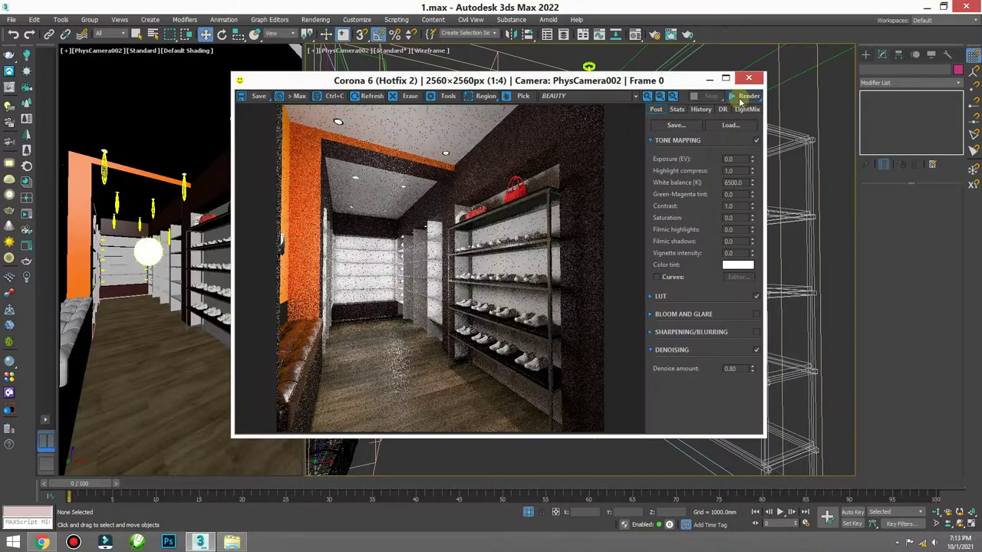
left_click(744, 96)
left_click(477, 214)
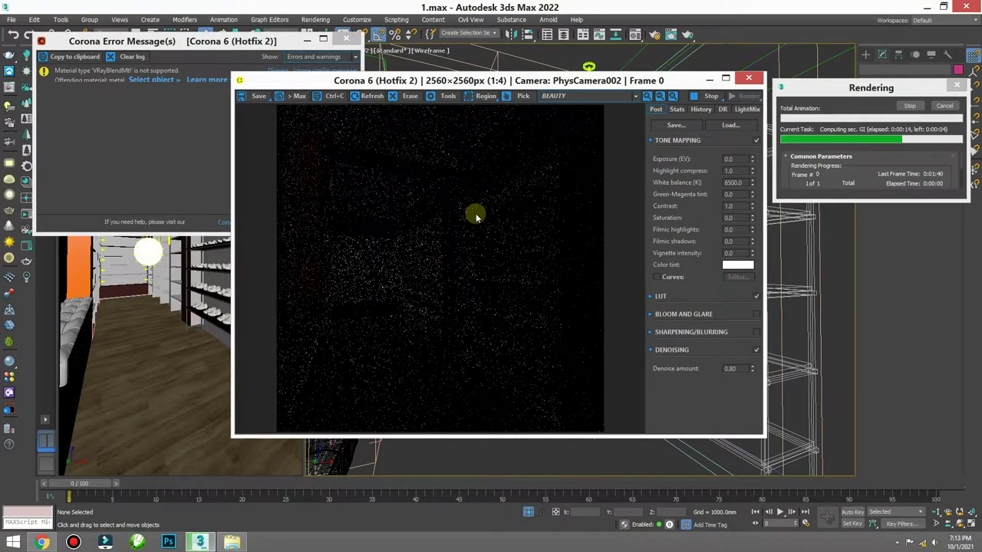